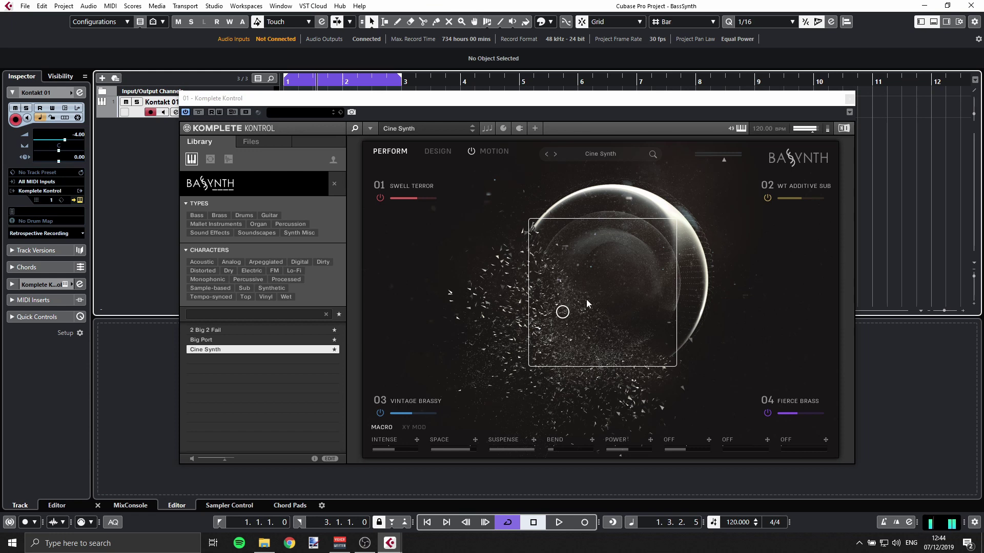
Move the XY pad handle up towards the upper middle, look over the Design and Motion pages, and return to Perform
drag(562, 311, 610, 254)
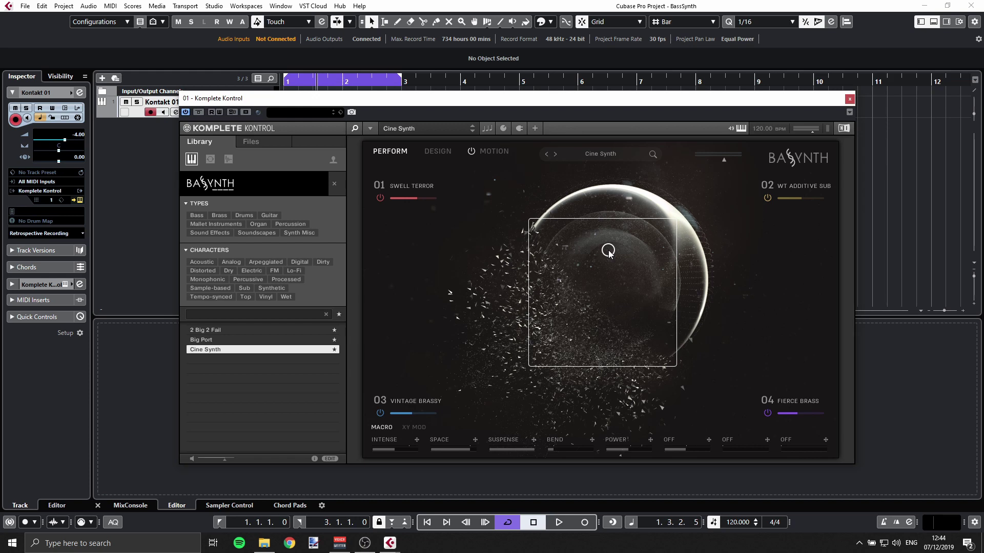
click(438, 151)
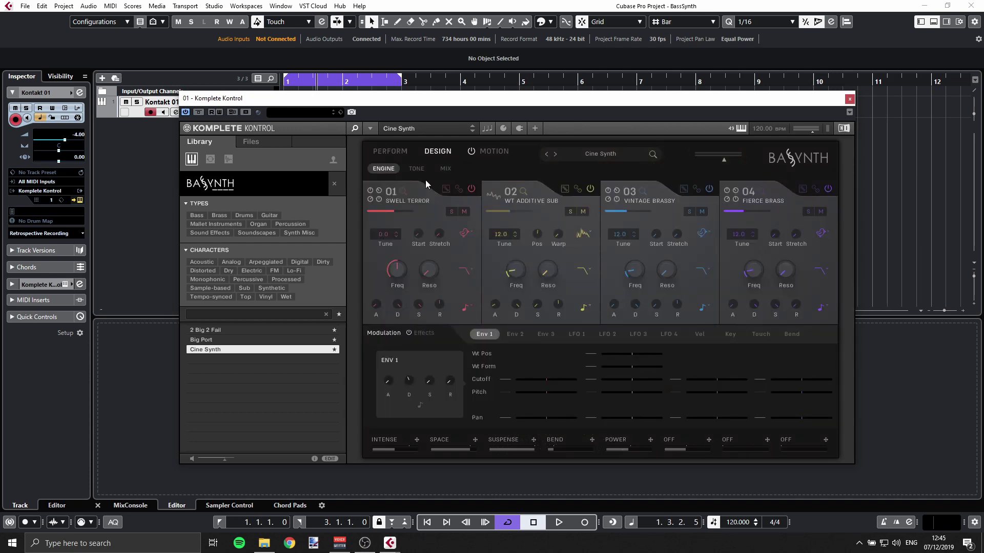
click(485, 153)
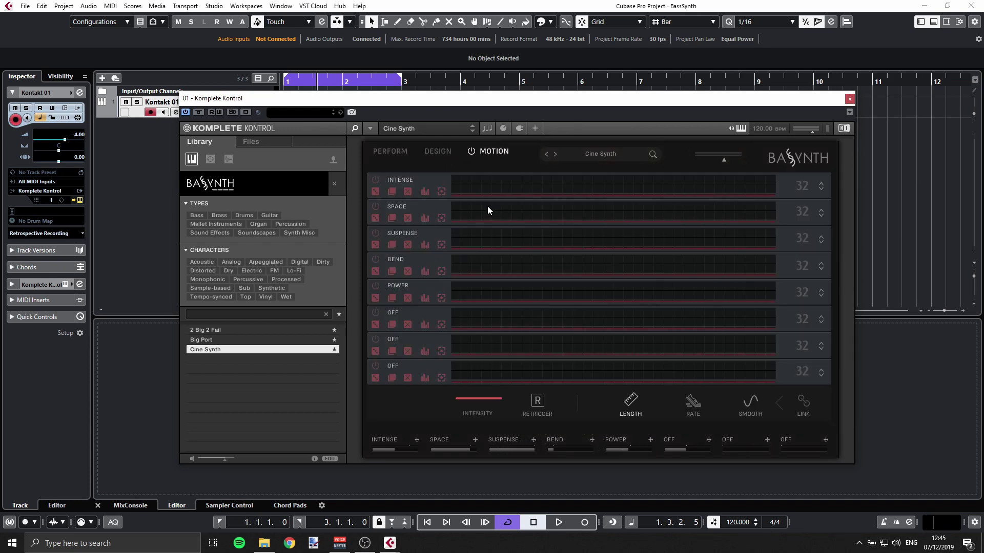
click(380, 154)
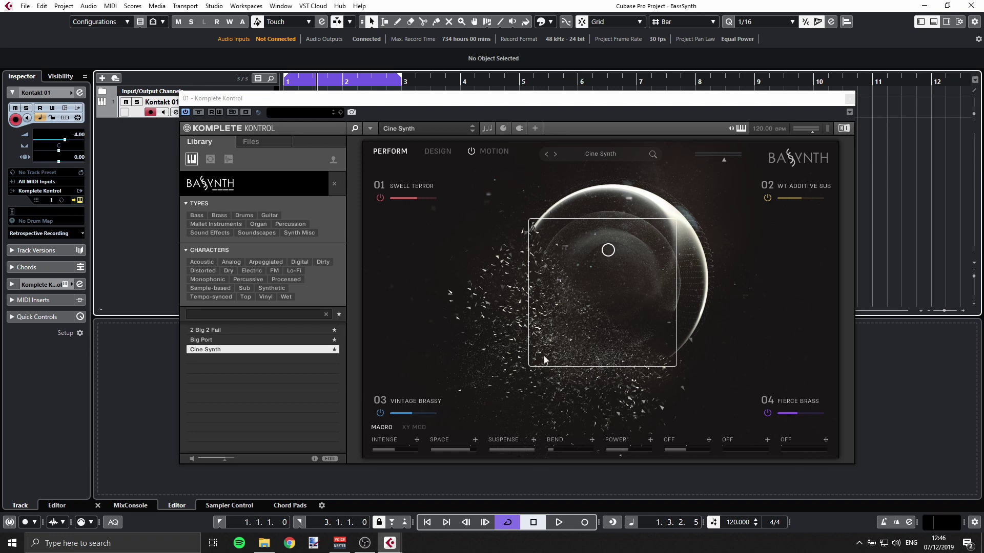
Toggle the power of voice 01 Swell Terror and view the macros' XY modulation amounts before returning to the macro view
click(380, 198)
click(380, 201)
click(415, 428)
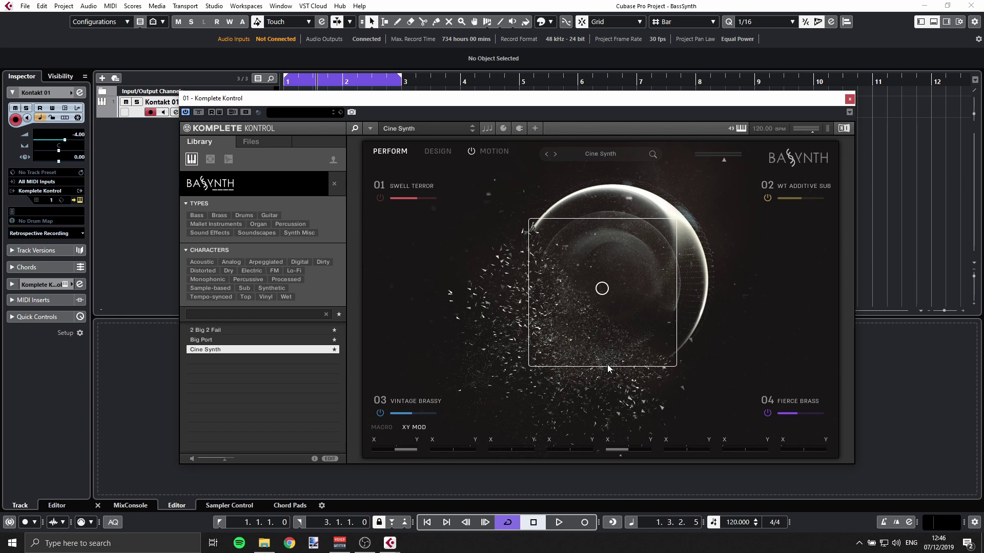
click(383, 427)
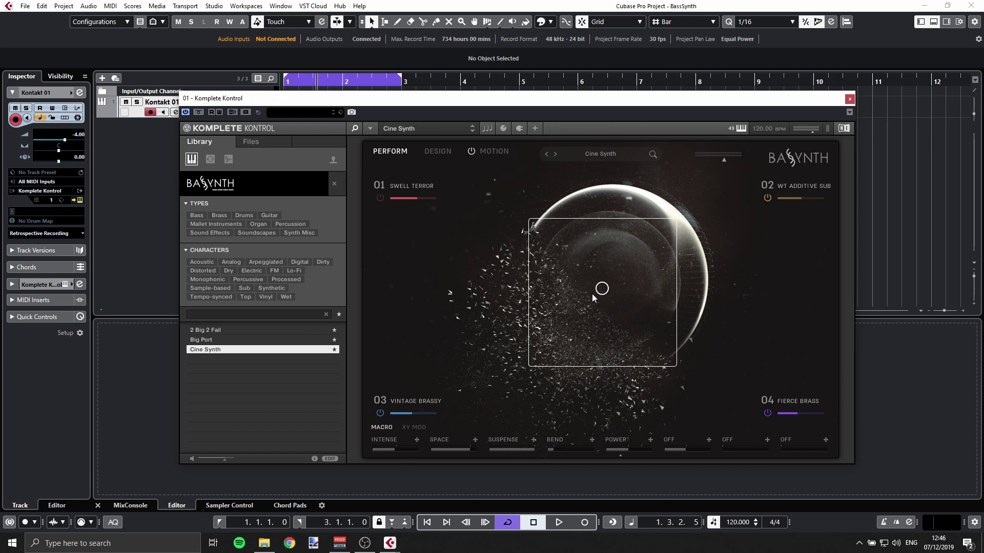
Move the XY pad handle around the middle of the pad to try how it shapes the sound
drag(593, 292, 596, 279)
drag(633, 285, 587, 296)
mouse_move(582, 285)
mouse_down()
mouse_move(594, 319)
mouse_move(629, 290)
mouse_move(595, 293)
mouse_up()
Adjust the Space macro's XY modulation amount and move the XY pad handle to test it, returning to the macro view
click(414, 427)
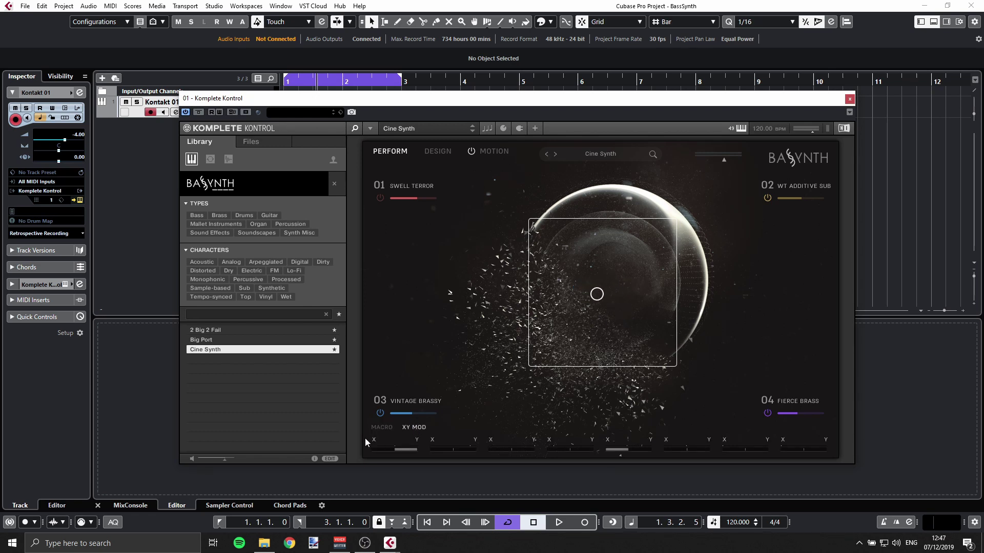
drag(453, 450, 461, 450)
mouse_move(600, 297)
mouse_down()
mouse_move(571, 293)
mouse_move(626, 348)
mouse_move(618, 295)
mouse_up()
click(383, 427)
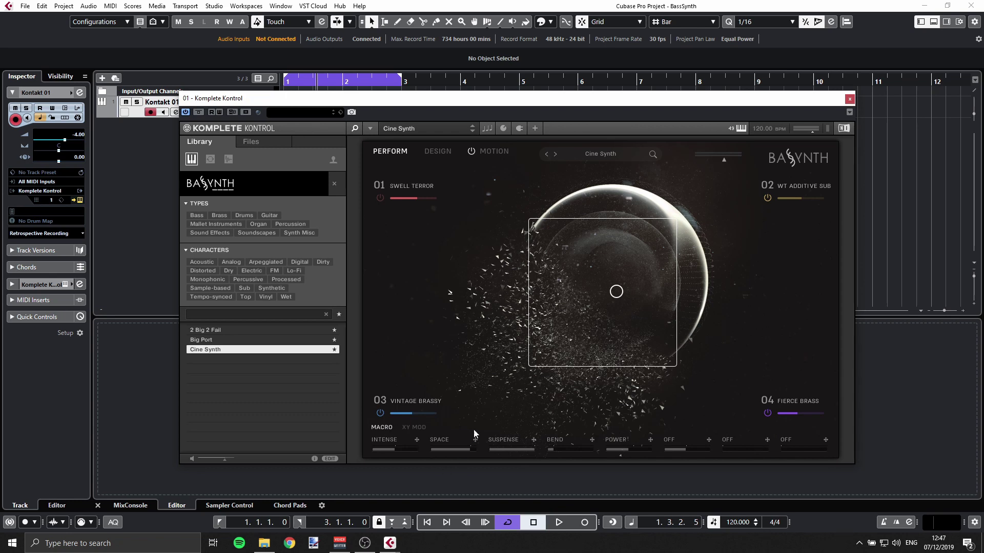
drag(616, 292, 598, 299)
Show the Design page's engine section and switch voice 01 off and back on
click(446, 151)
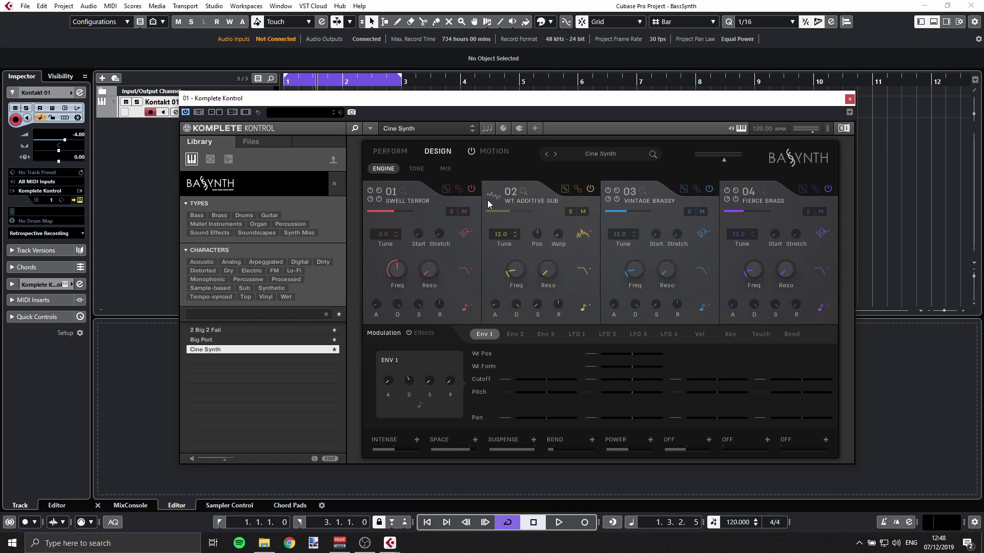
click(471, 189)
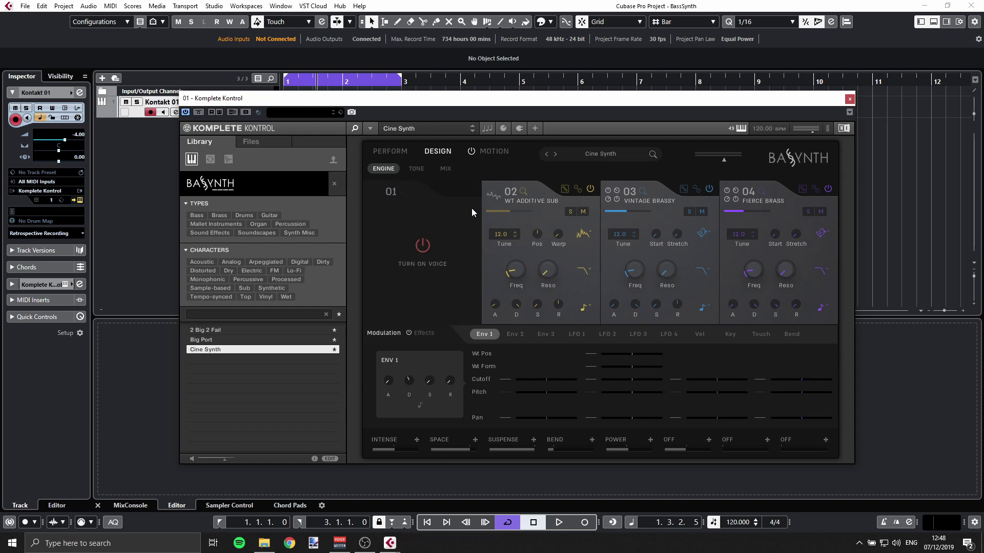
click(422, 246)
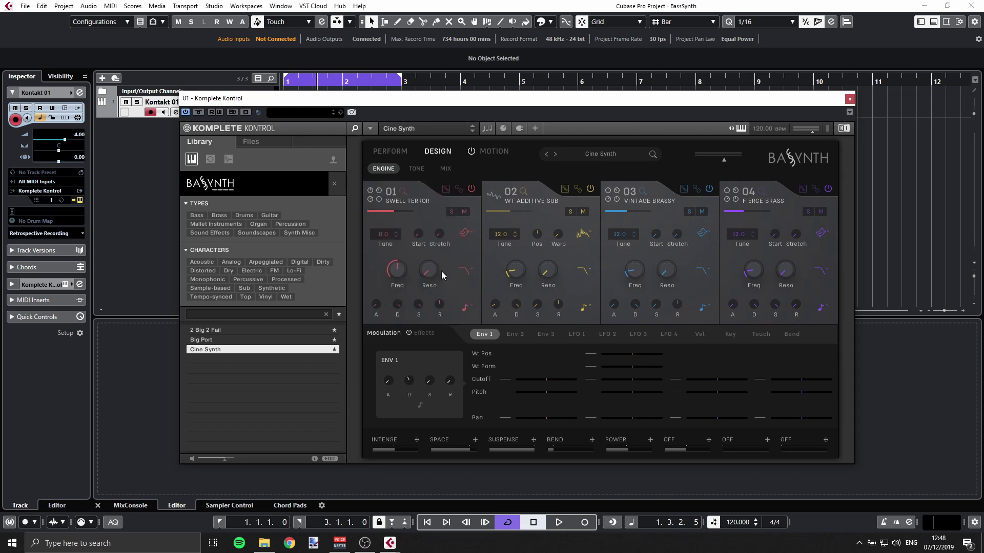
Try the mute and solo controls of voice 01, solo voice 02 with it, and release voice 01's solo
click(464, 212)
click(451, 211)
click(570, 211)
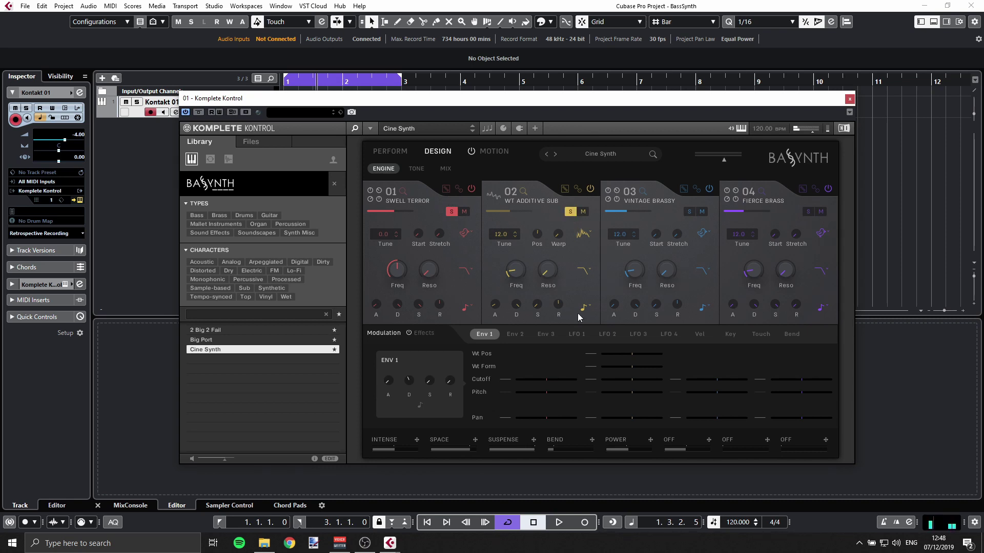
click(451, 211)
Adjust voice 01's sample start and switch its voice mode to Poly in the voice settings
drag(418, 233, 416, 271)
click(466, 234)
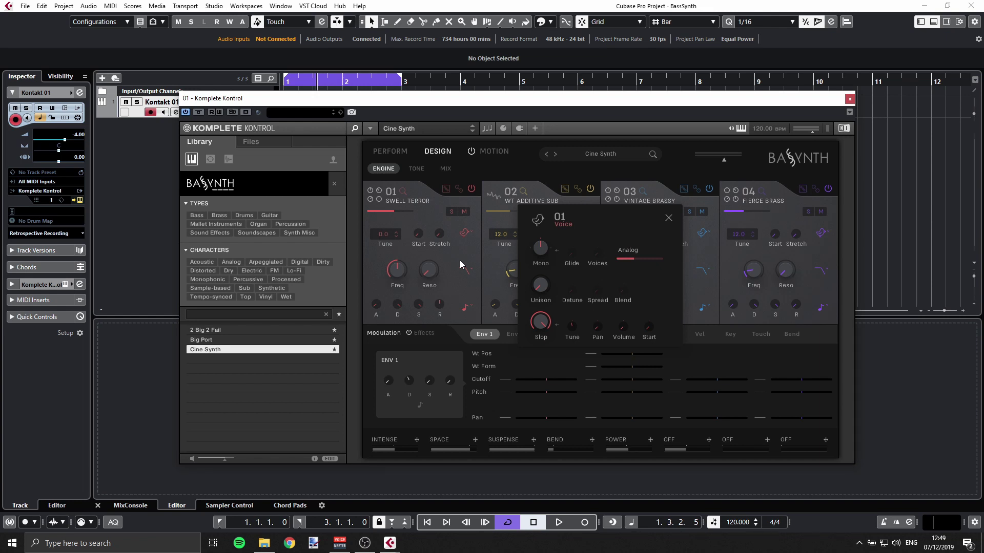
click(541, 249)
click(541, 262)
click(558, 251)
Adjust voice 01's number of voices, raise its unison, lower its slop, and close the voice settings
drag(596, 253, 592, 230)
drag(546, 287, 600, 305)
drag(542, 320, 543, 328)
click(597, 318)
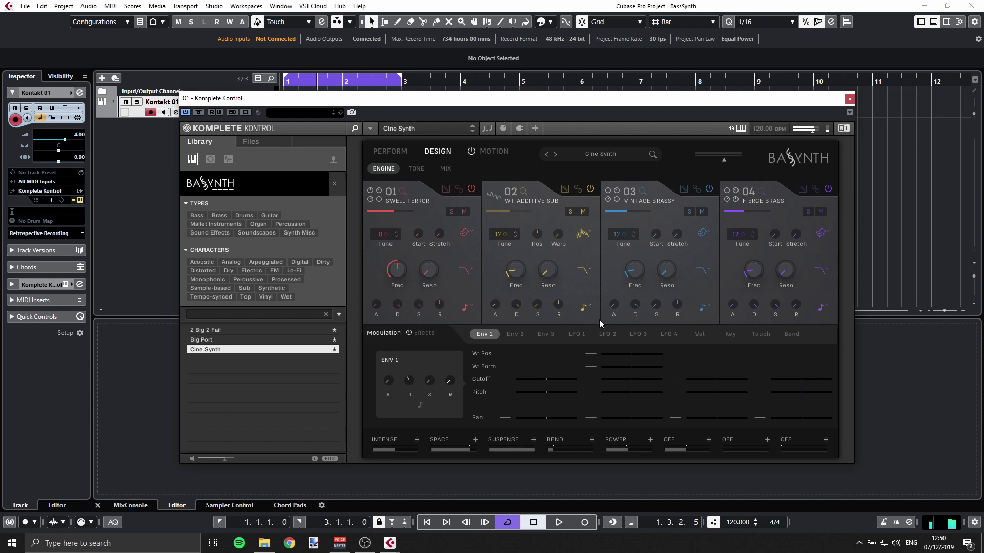
click(466, 236)
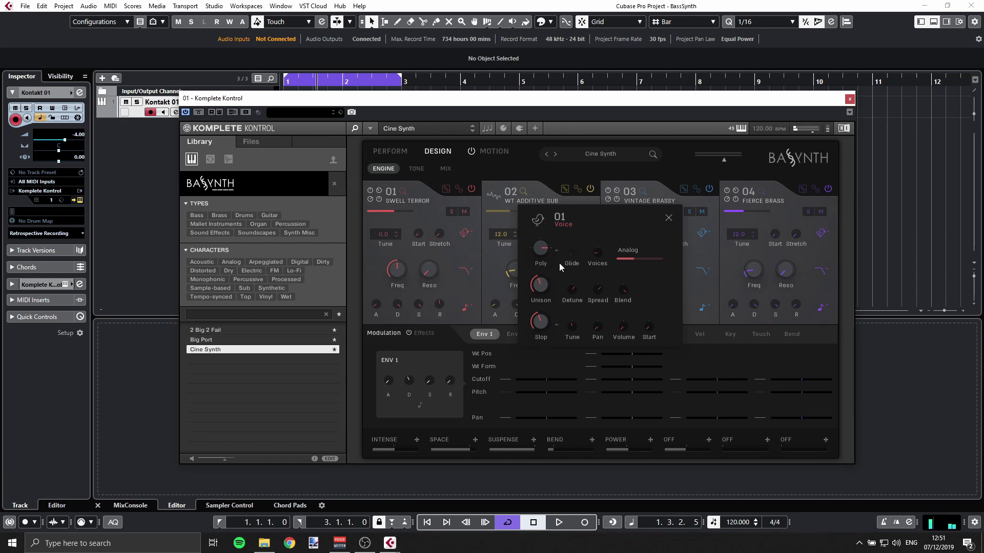
click(668, 217)
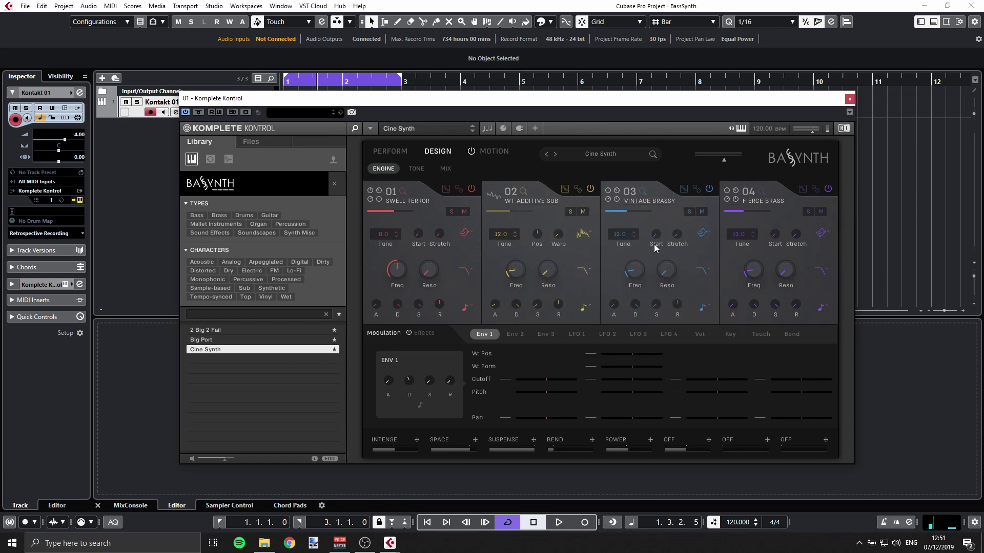
Browse voice 01's sound sources and load the WT Basic Tri patch from the Wavetables source
click(403, 191)
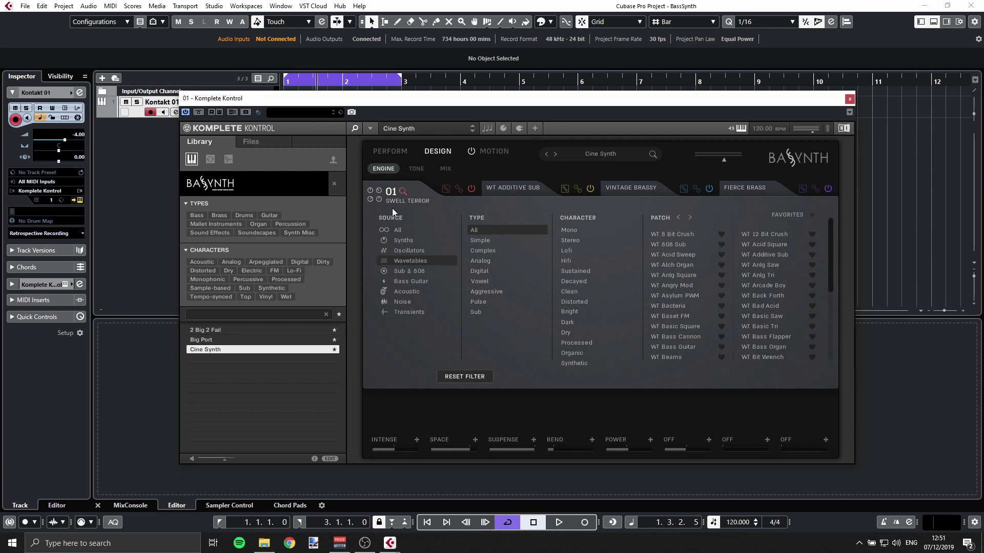
click(402, 241)
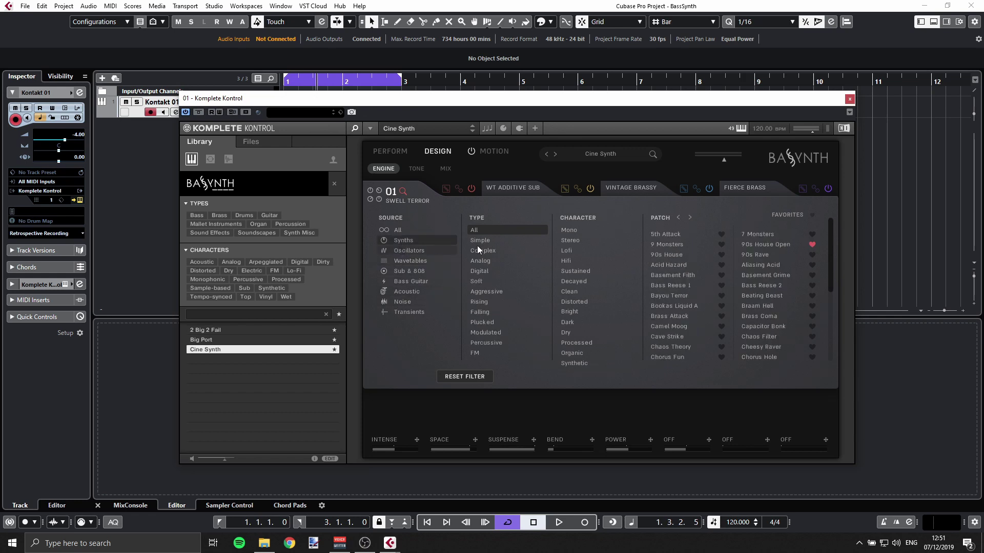
click(410, 251)
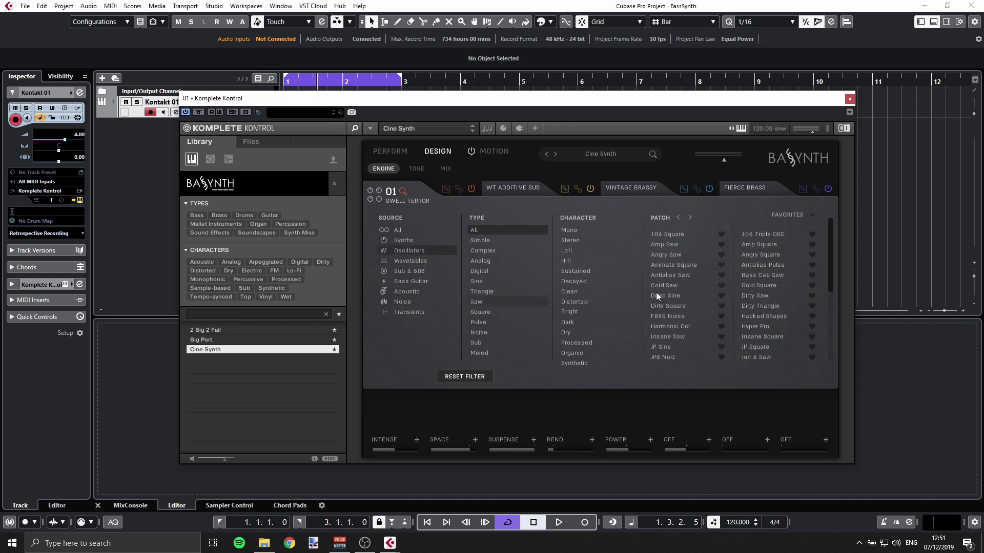
click(401, 261)
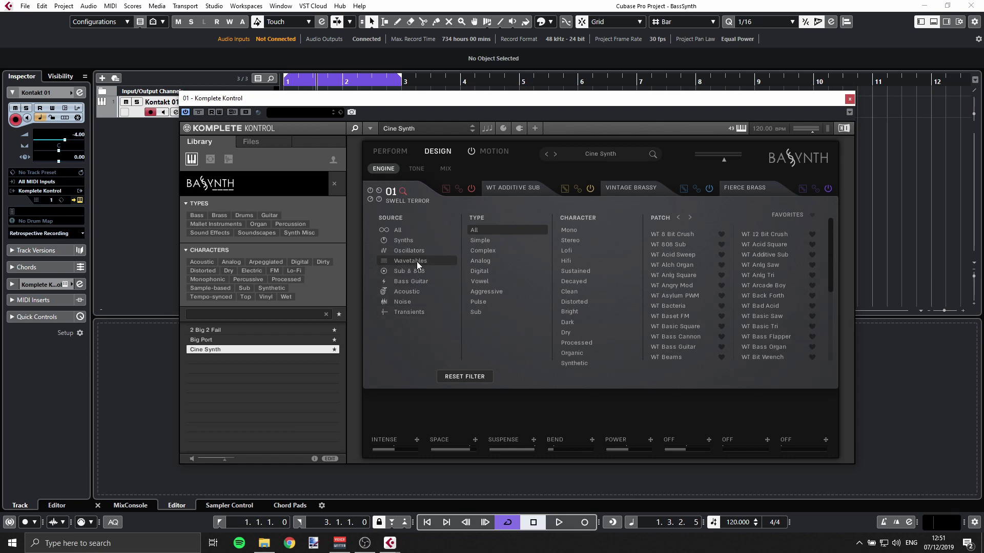
click(769, 328)
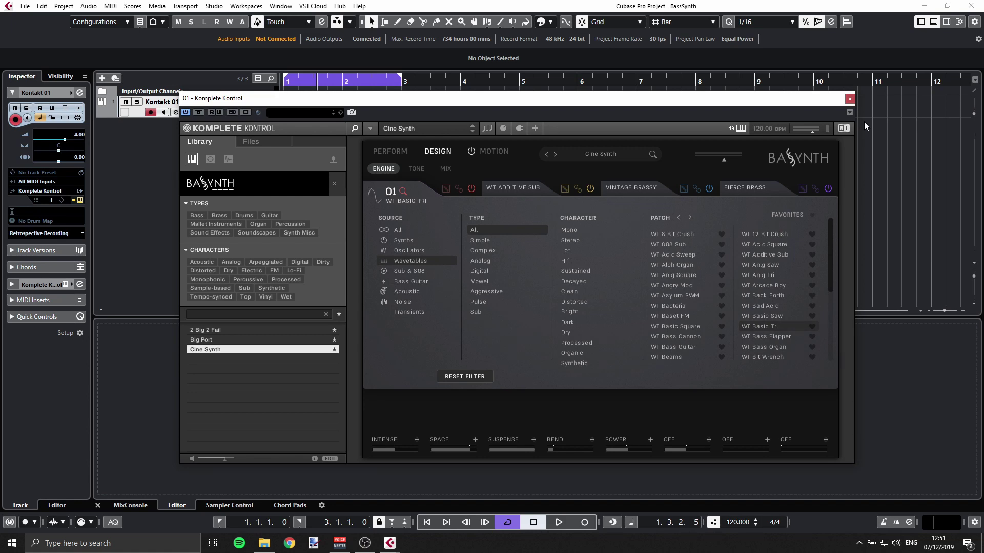
click(397, 193)
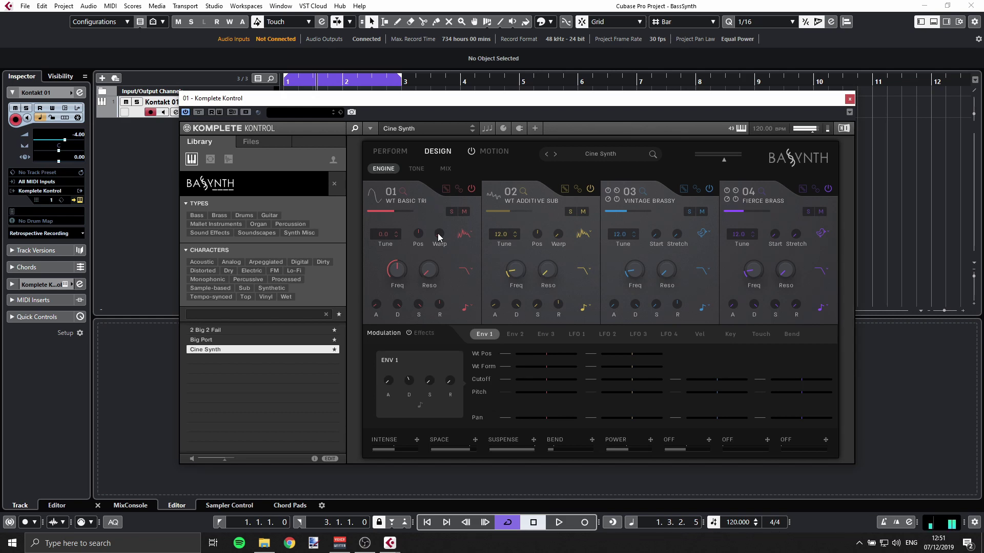
Adjust the wavetable position of voice 01
mouse_move(418, 228)
click(418, 236)
mouse_move(418, 237)
mouse_down()
mouse_move(422, 153)
mouse_move(407, 239)
mouse_move(450, 225)
mouse_move(416, 225)
mouse_move(427, 182)
mouse_move(427, 224)
mouse_up()
Lower voice 01's unison and slop and set its wavetable quality to Lofi in the wavetable settings
click(463, 234)
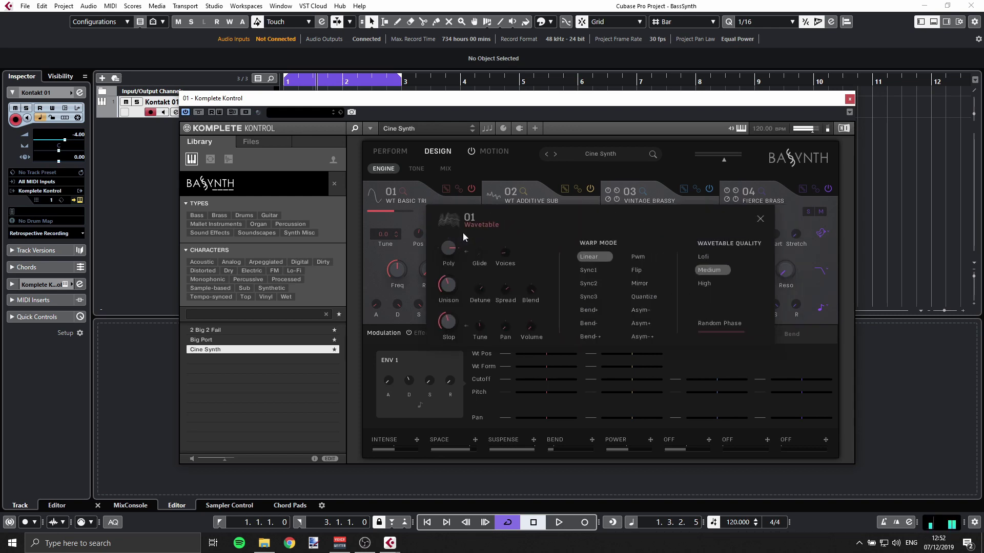
click(405, 220)
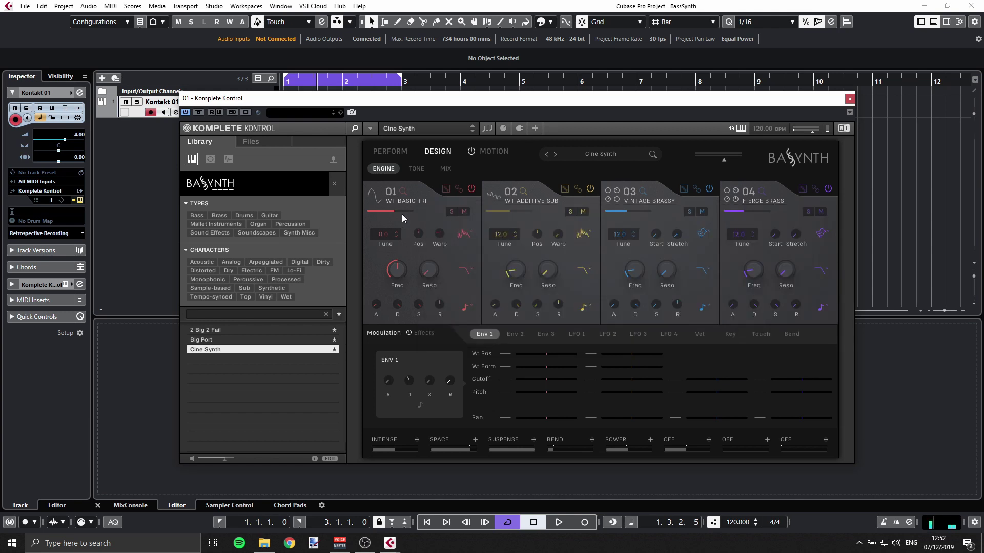
click(462, 238)
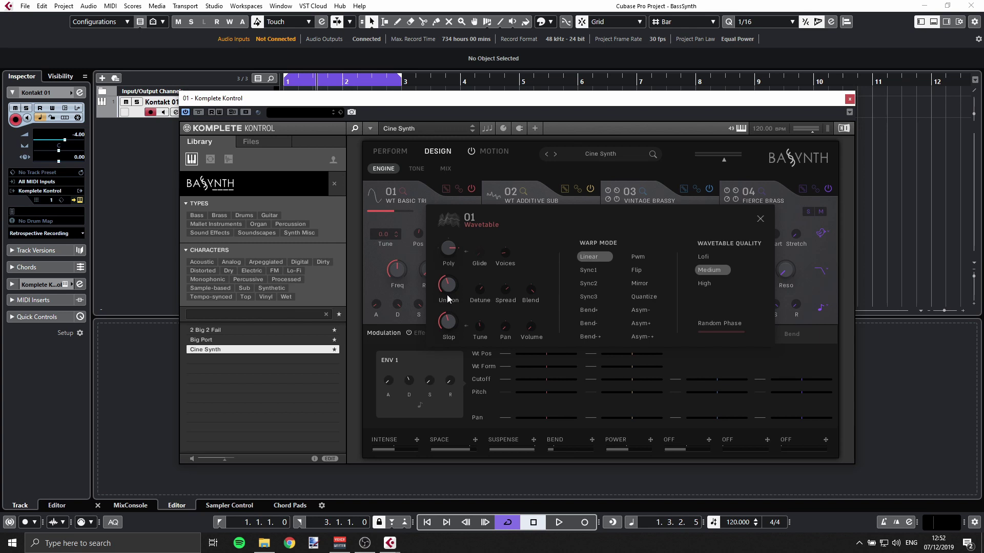
mouse_move(447, 298)
mouse_down()
mouse_move(449, 287)
mouse_move(450, 300)
mouse_up()
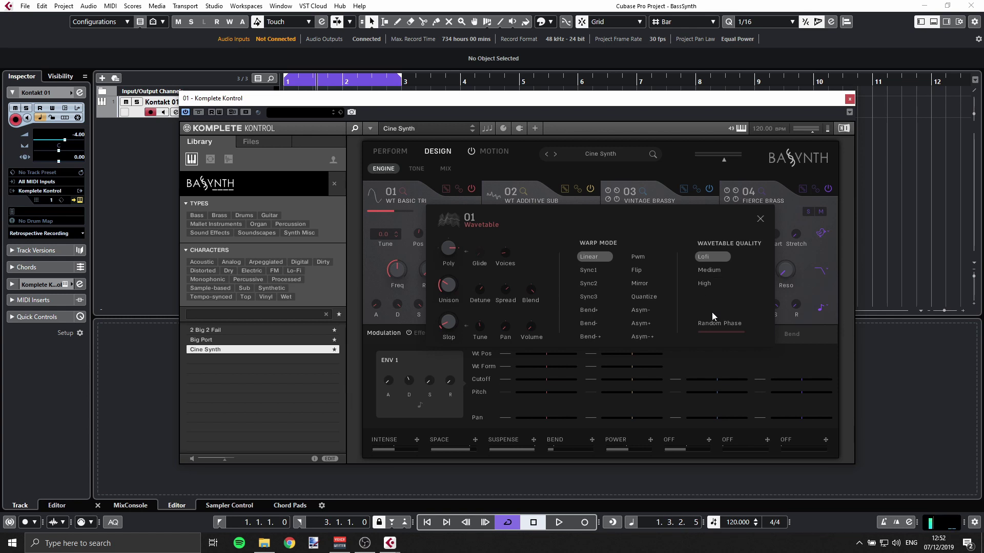
click(760, 220)
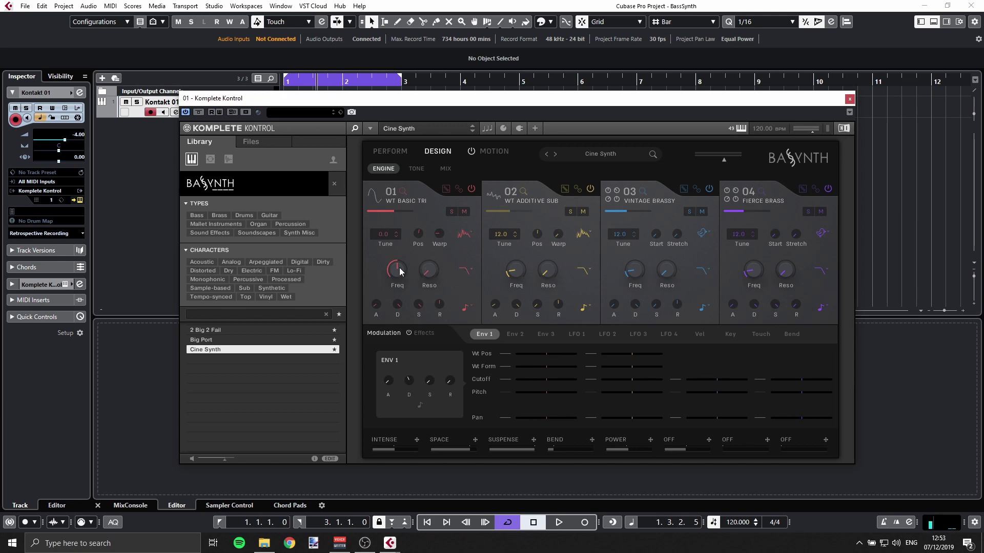
Sweep voice 01's filter frequency down and back up, leaving it lower than before
mouse_move(396, 270)
scroll(395, 270, down, 10)
scroll(428, 272, up, 5)
Set voice 01's filter type to State with the 24 slope in the filter settings
click(469, 266)
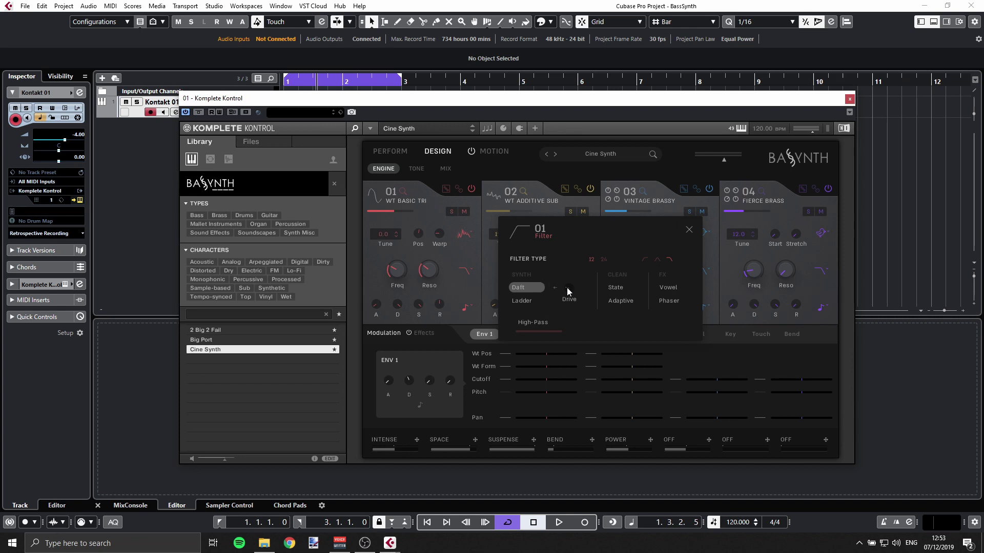
click(622, 288)
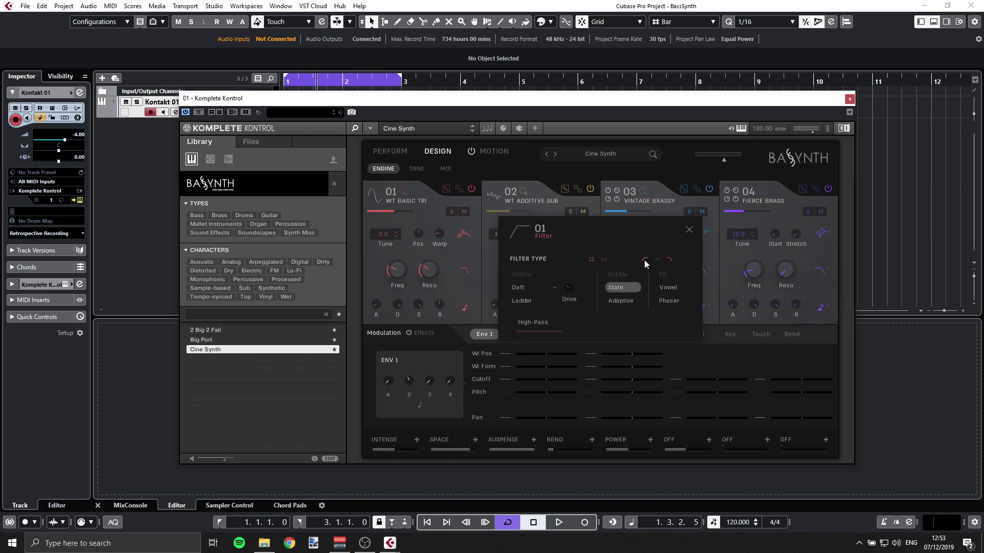
click(604, 259)
click(604, 260)
click(530, 332)
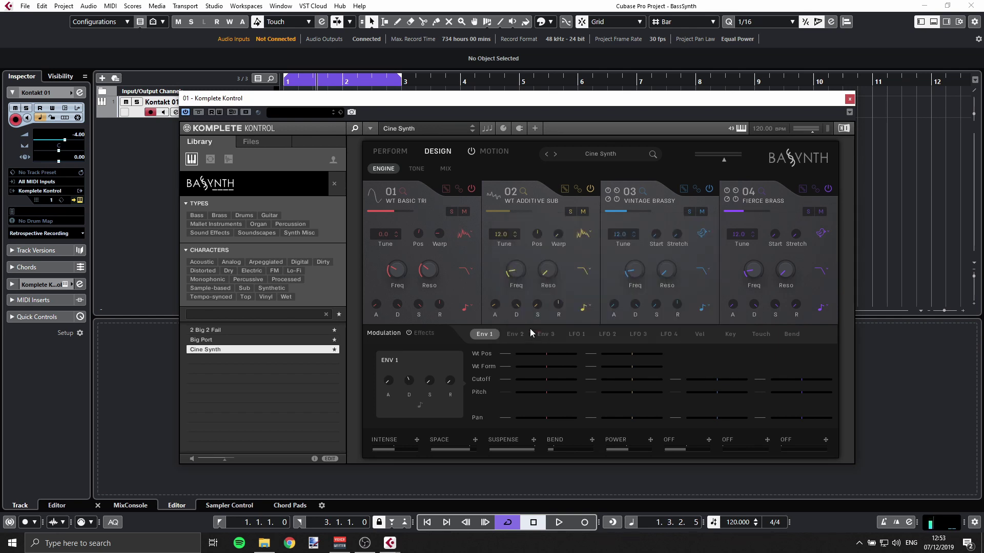
Check voice 01's wavetable settings and adjust its filter's high-pass, leaving it slightly above the minimum
click(467, 235)
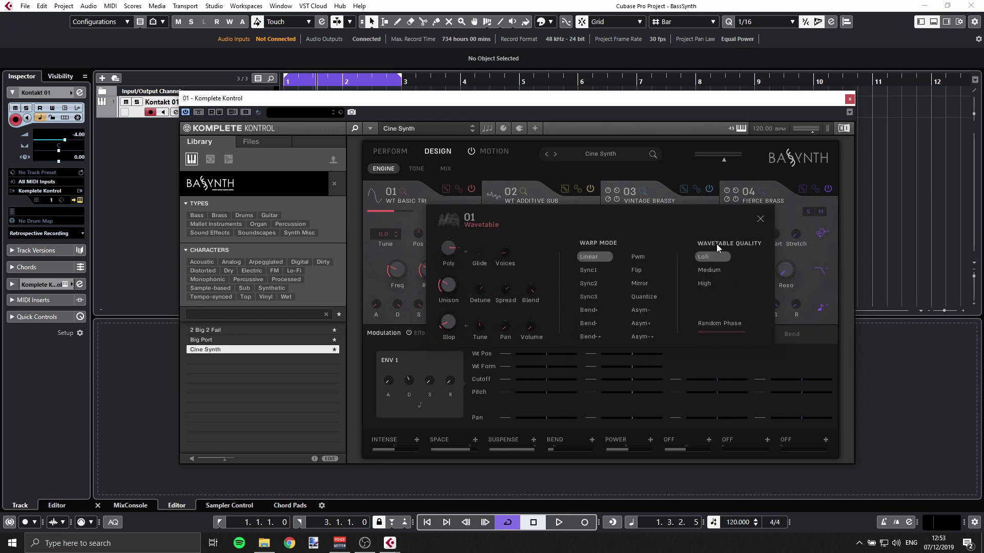
click(485, 197)
click(468, 270)
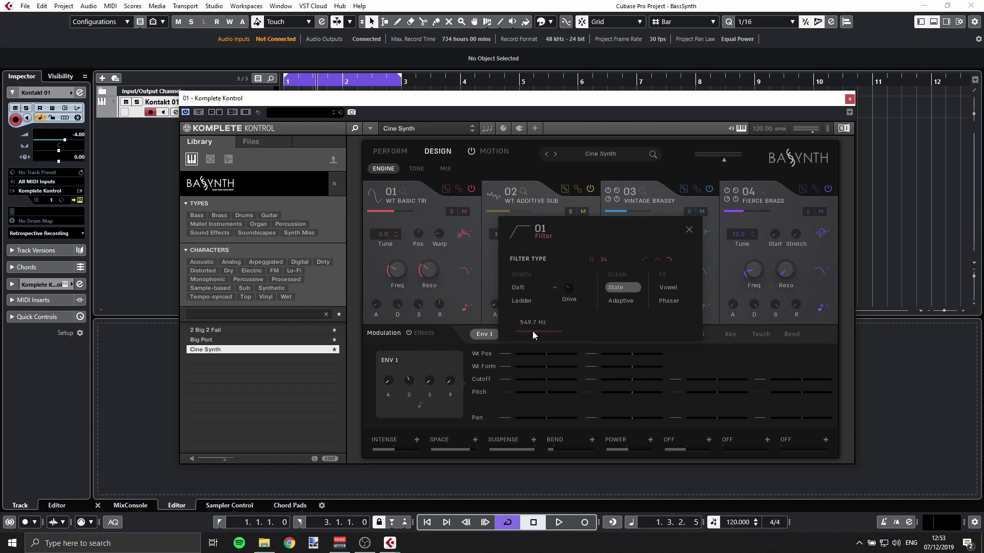
drag(566, 333, 532, 335)
drag(523, 334, 517, 333)
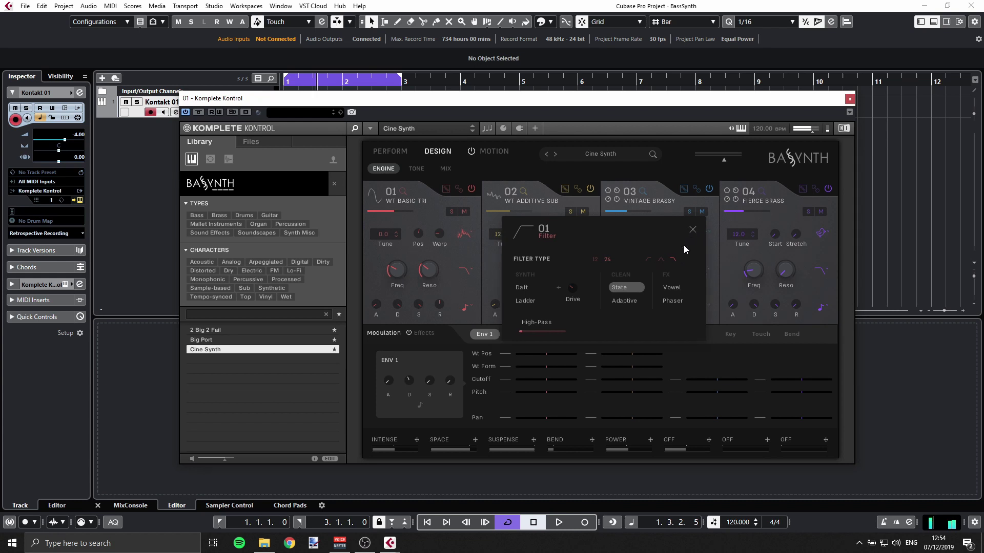
click(692, 230)
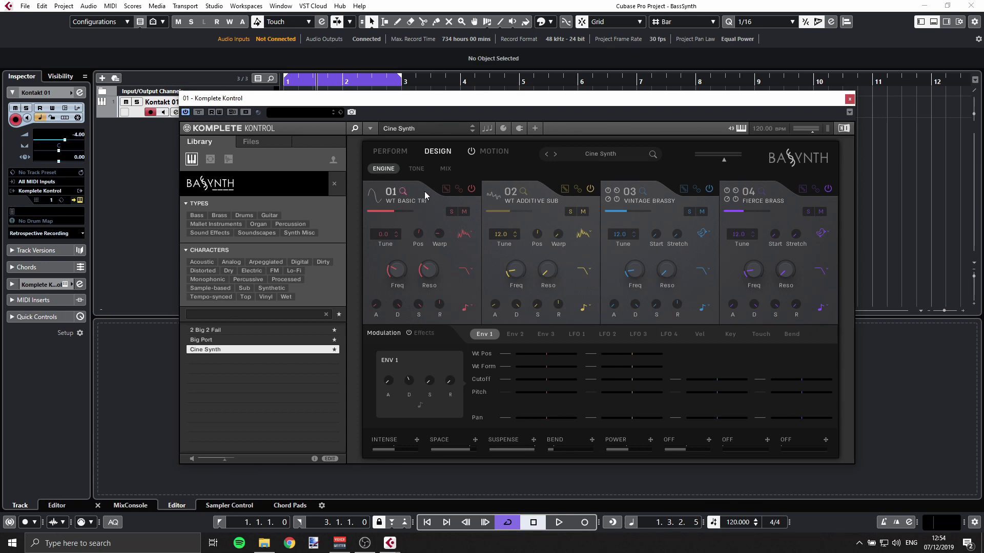
Keep voice 01's envelope times in ms and adjust its attack and decay
click(465, 308)
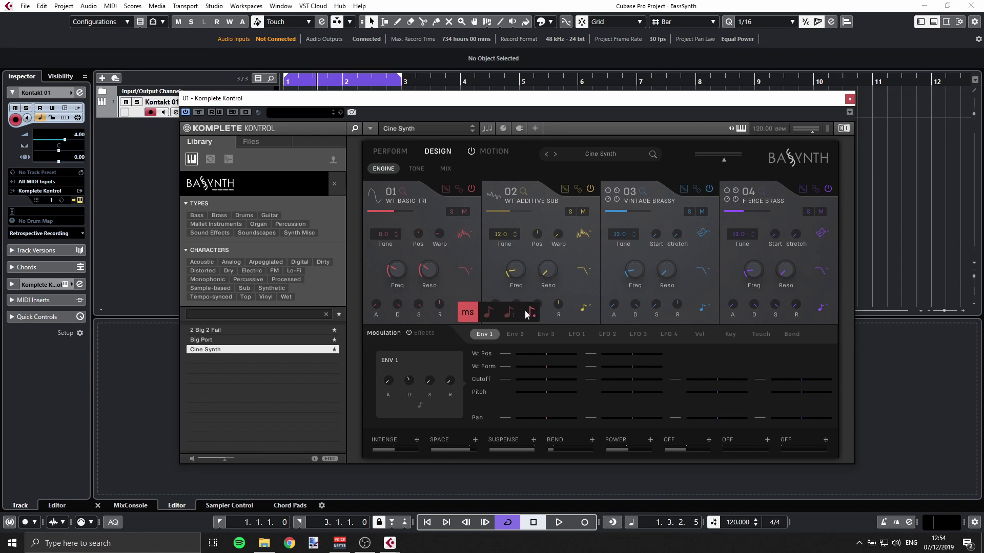
click(472, 314)
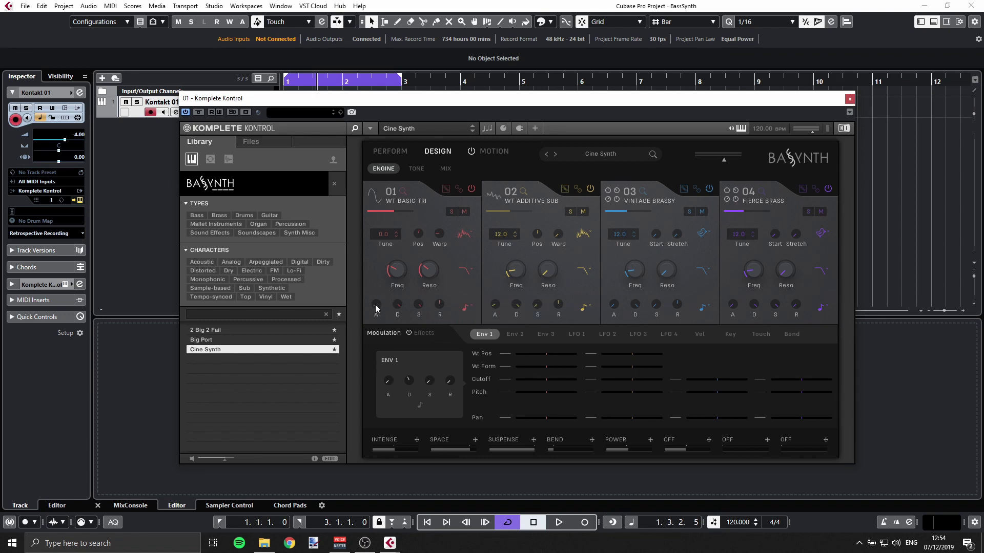
drag(375, 308, 376, 295)
mouse_move(401, 306)
mouse_down()
mouse_move(401, 314)
mouse_move(415, 310)
mouse_up()
drag(559, 305, 547, 316)
Randomize voice 01's source until it is WT Wood Morph, check the source browser and adjust the wavetable position
click(445, 190)
click(445, 189)
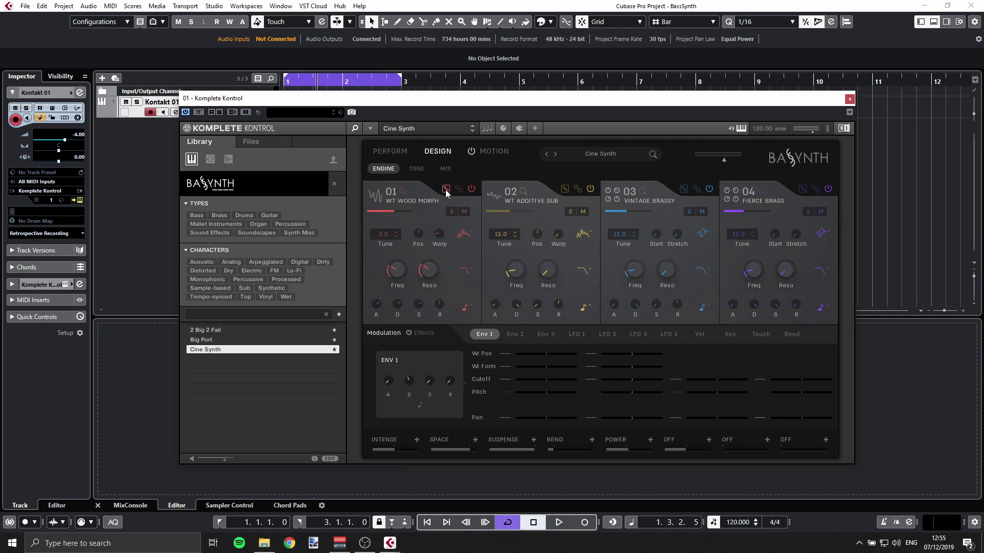
click(403, 191)
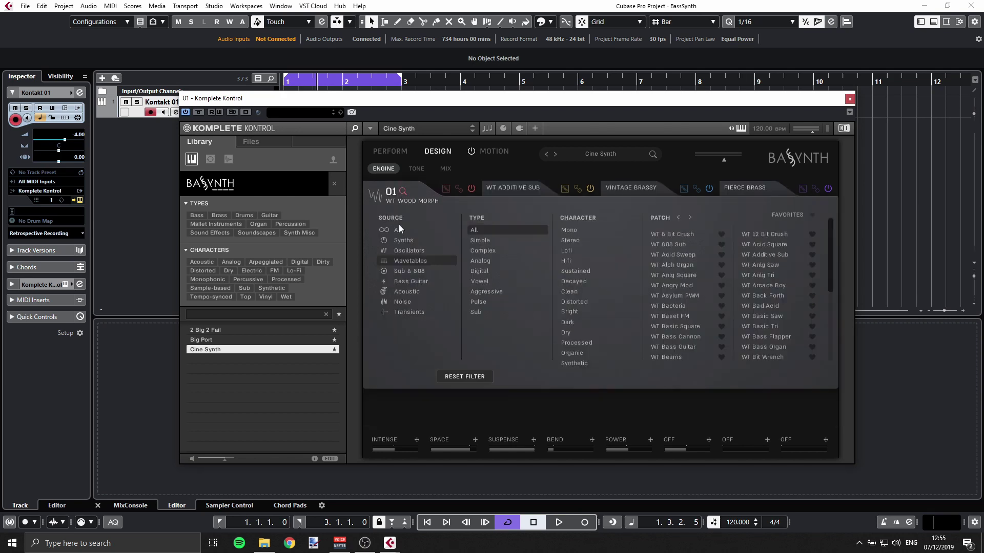
click(402, 191)
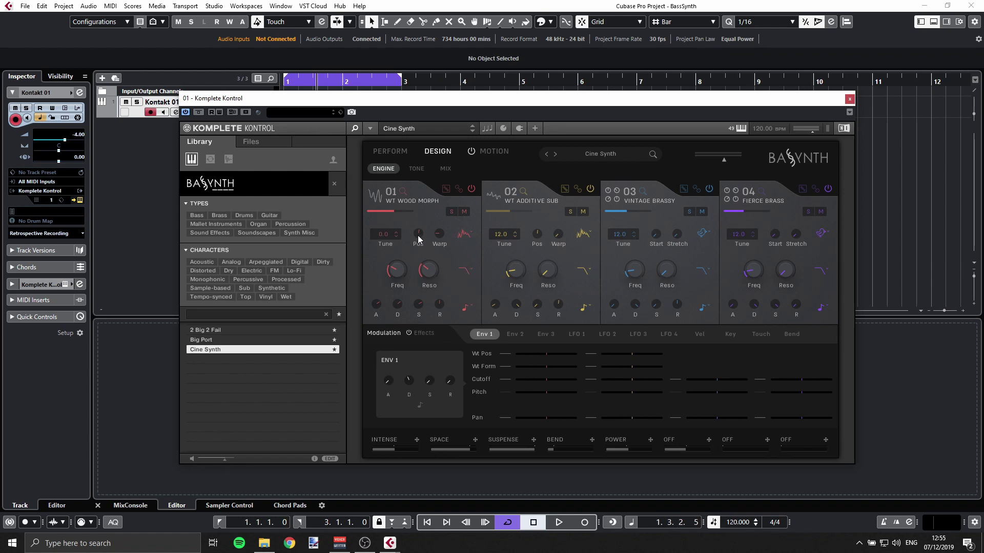
mouse_move(418, 237)
drag(419, 237, 421, 222)
Review the effects chains of voice 2, Sends and Master
click(423, 333)
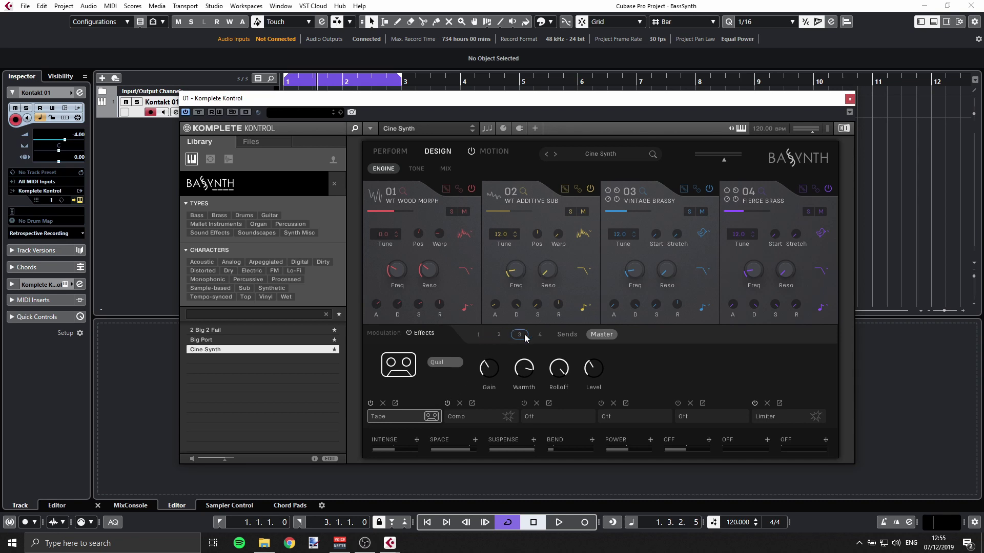
click(499, 336)
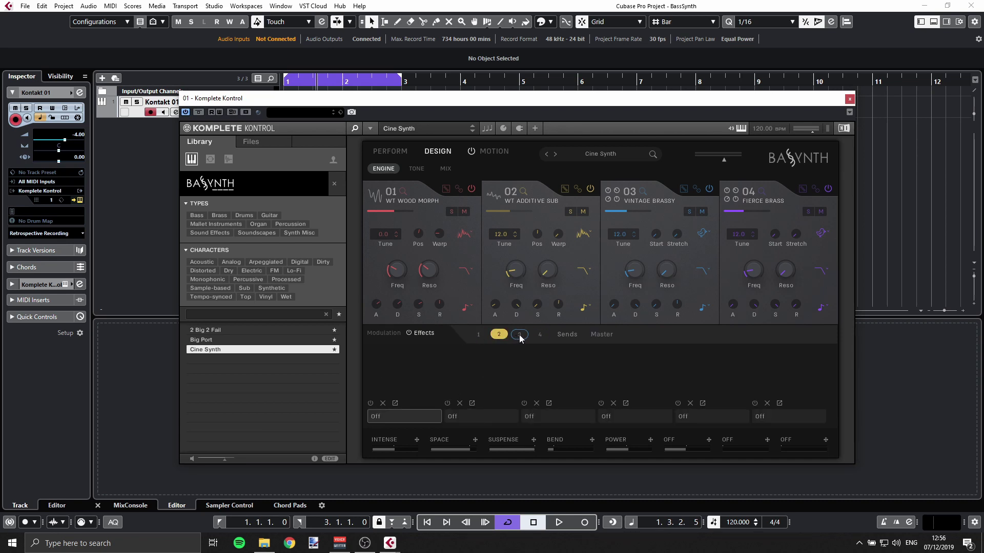
click(567, 335)
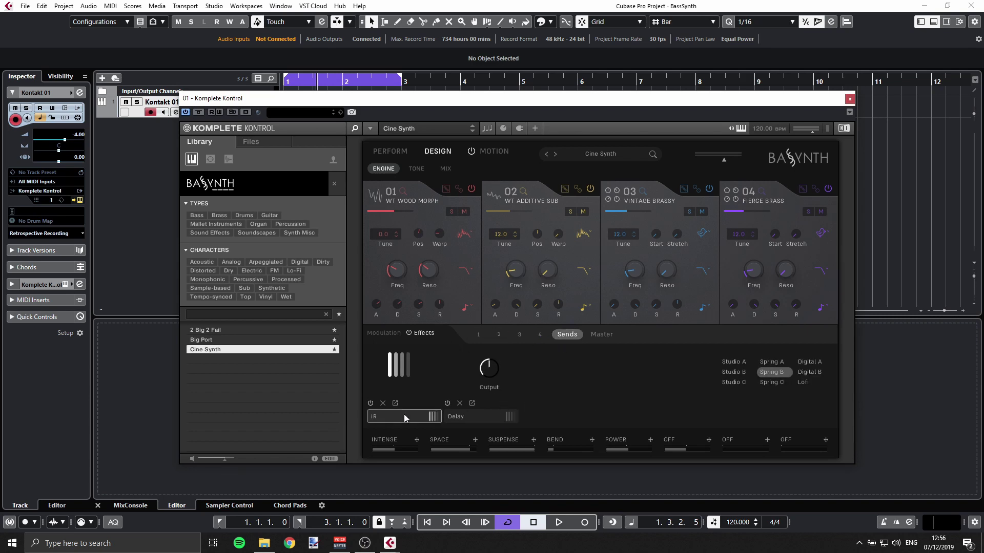
click(600, 335)
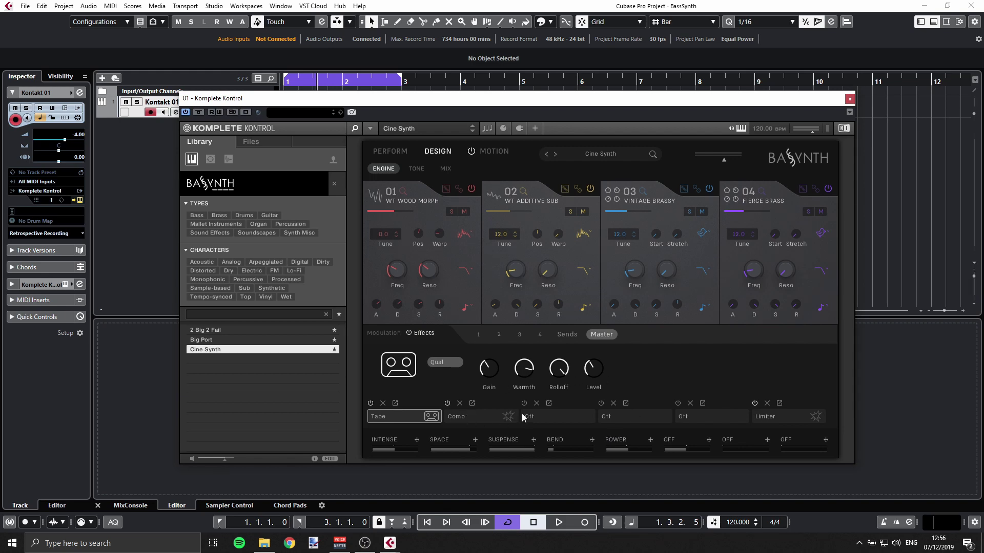
Solo voice 01 and add a Delay to the first slot of its effects chain
click(481, 336)
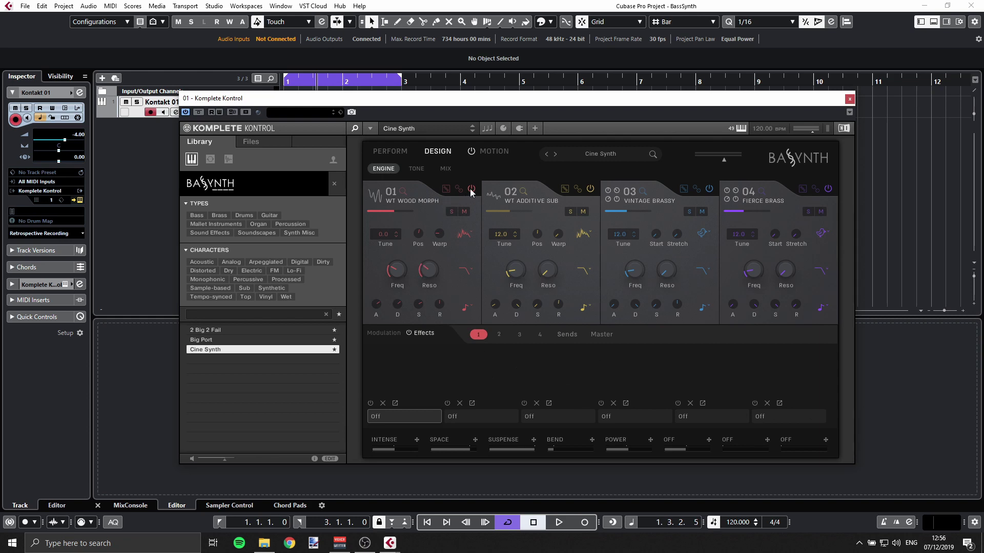
click(451, 211)
click(396, 415)
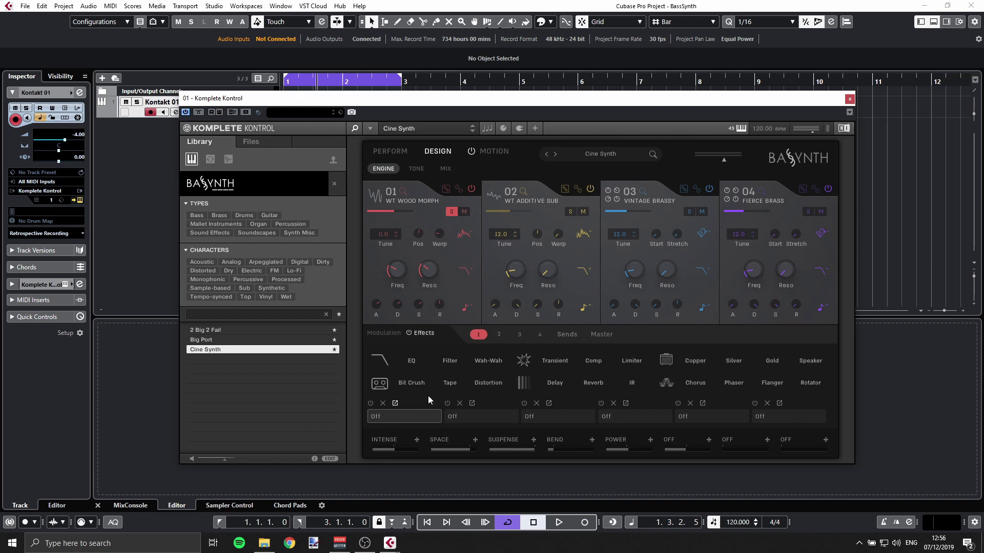
click(551, 386)
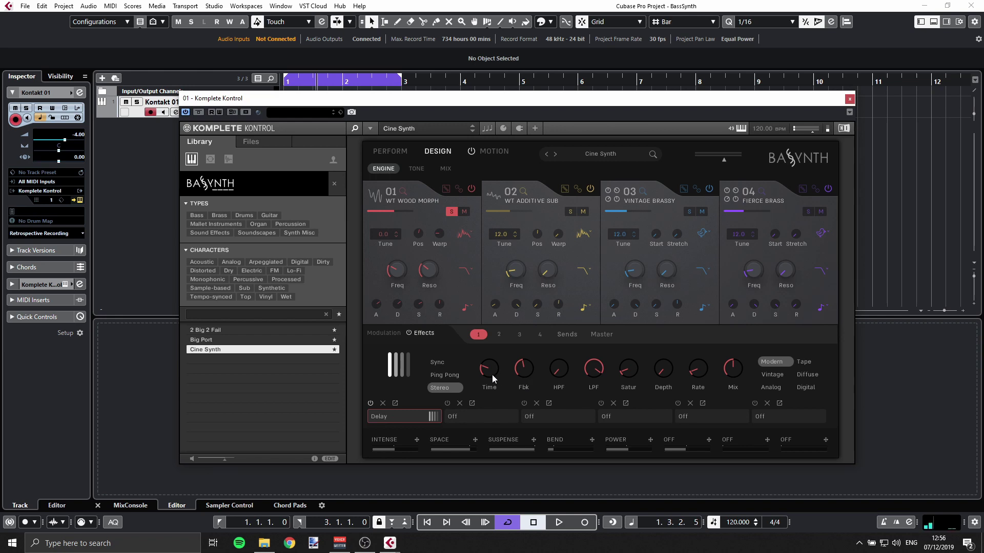
Raise the delay time, enable Ping Pong and adjust the delay's mix
scroll(493, 379, up, 5)
click(445, 375)
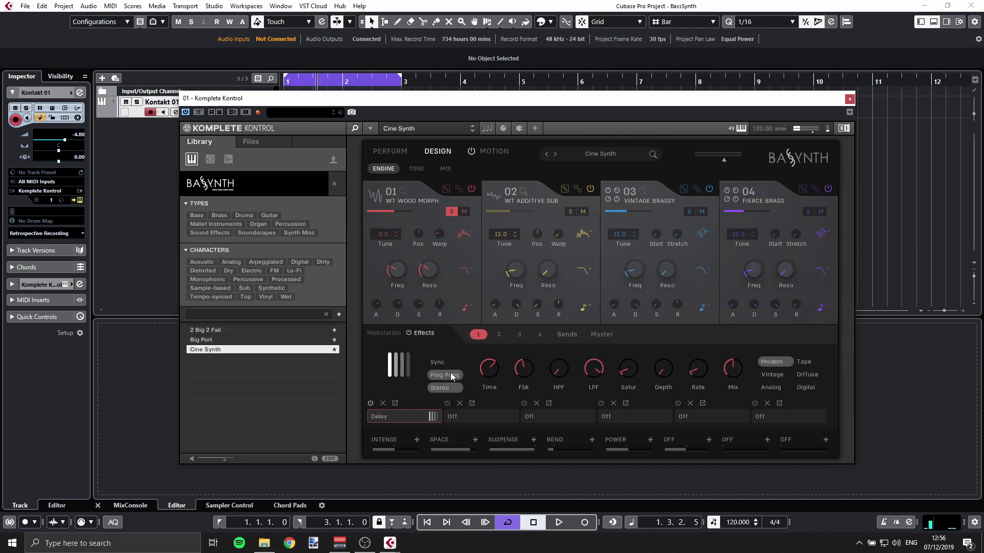
drag(732, 372, 733, 364)
drag(734, 384, 730, 389)
Add a Distortion to the second slot of voice 01's effects chain and adjust its drive amount
click(481, 416)
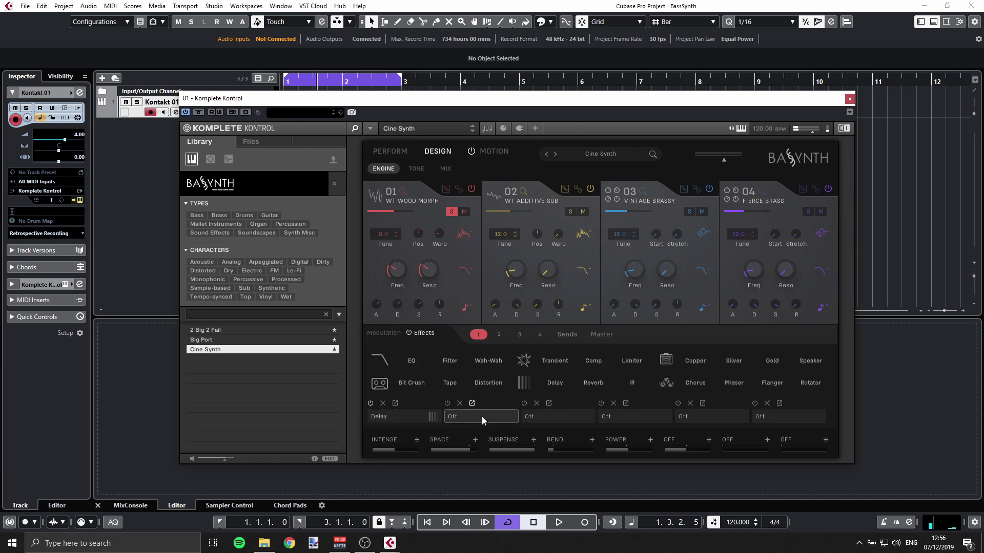
click(497, 385)
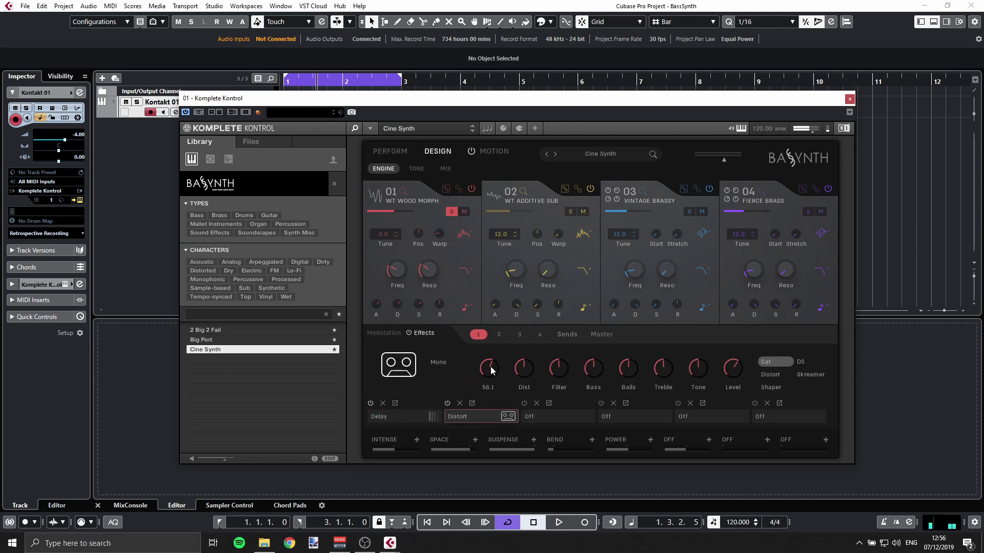
drag(491, 369, 488, 374)
mouse_move(558, 305)
mouse_down()
mouse_move(556, 319)
mouse_move(556, 297)
mouse_up()
Check the Sends effects and try the Fbk Comp type on the Master chain's compressor
click(566, 334)
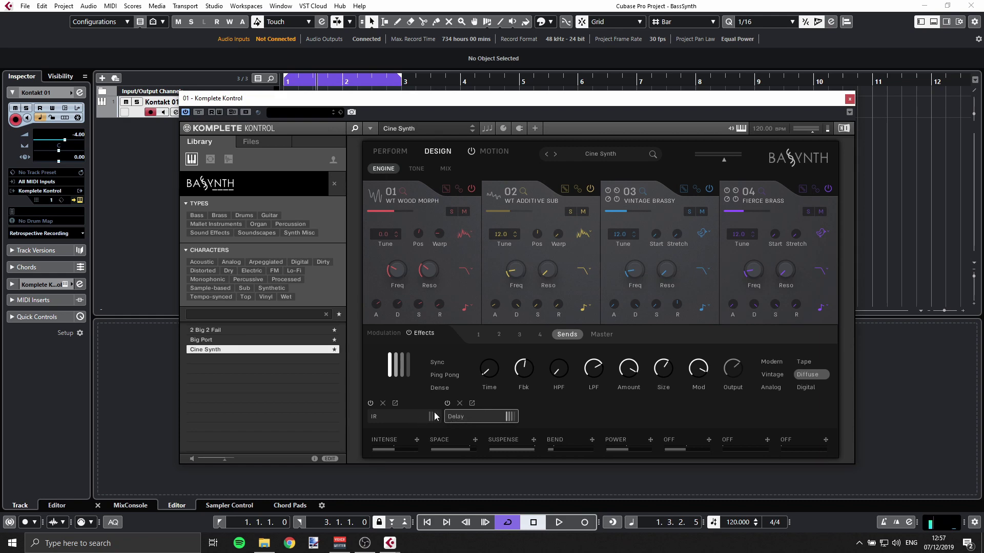
click(601, 334)
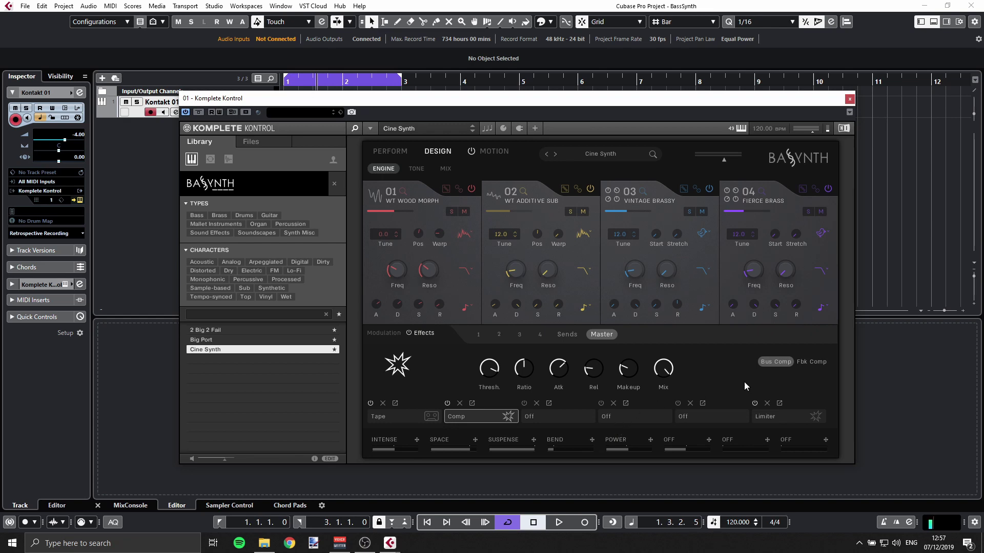
click(799, 361)
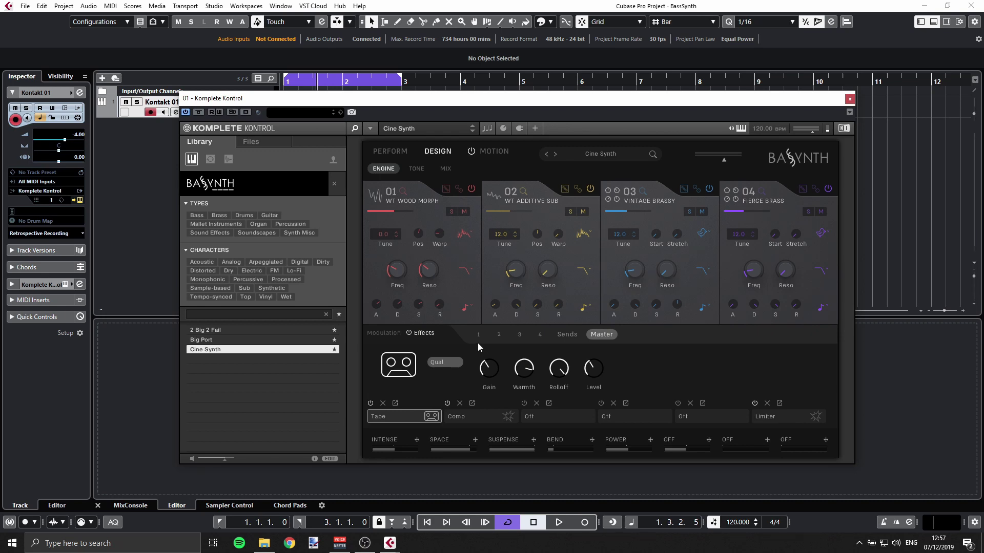
Add a Wah-Wah to the third slot of the Master effects chain and adjust its level
click(542, 416)
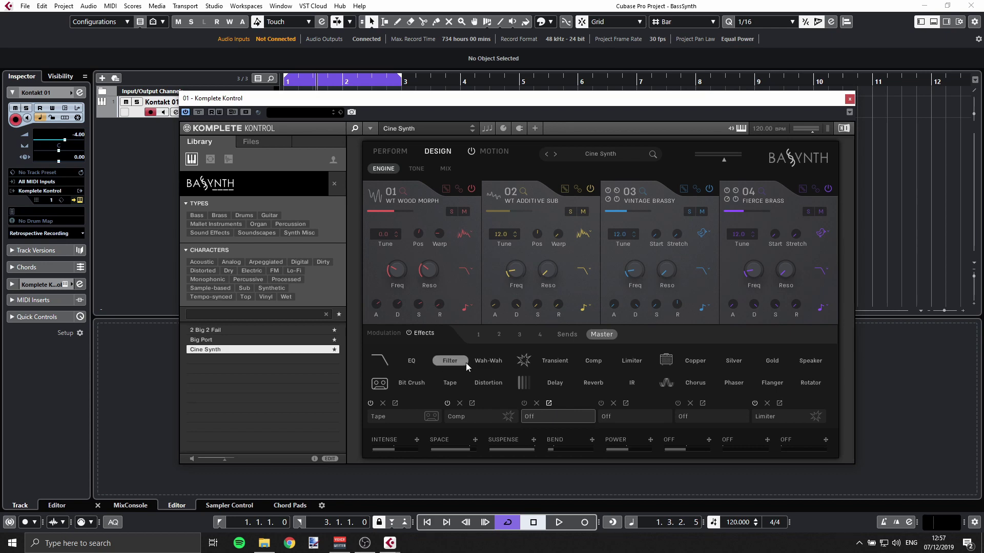
click(488, 361)
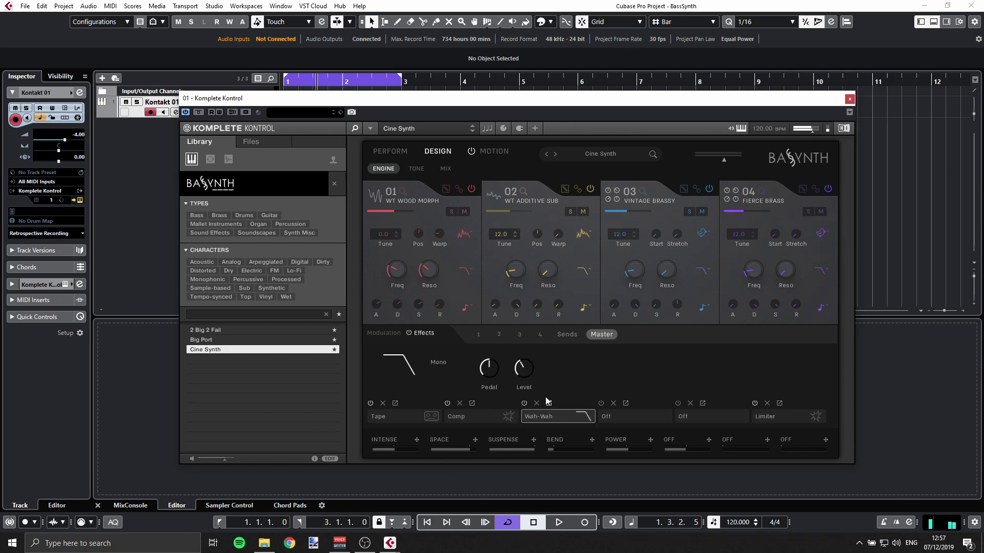
drag(523, 368, 525, 363)
drag(676, 306, 676, 326)
Load the 2 Big 2 Fail preset and view its Tone and Mix pages
click(216, 330)
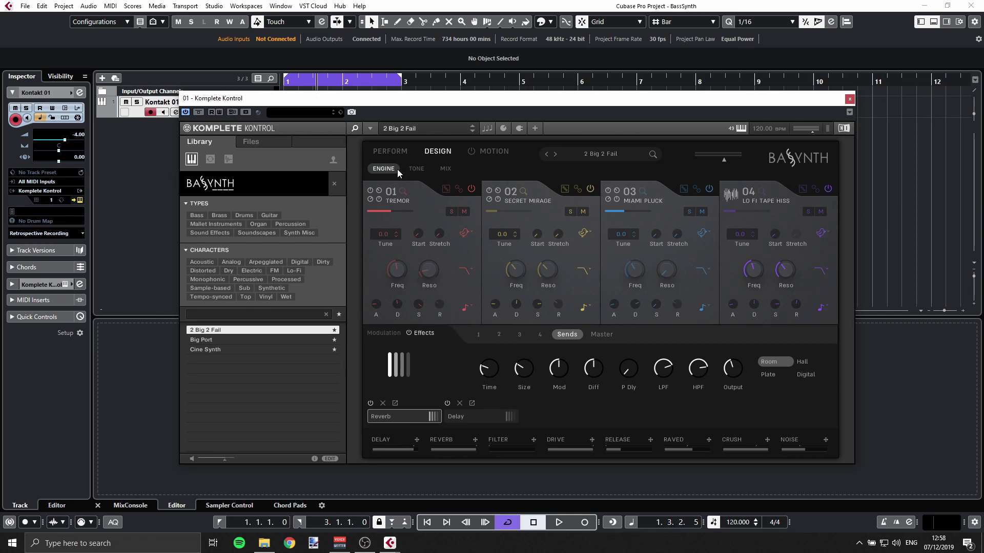
click(416, 169)
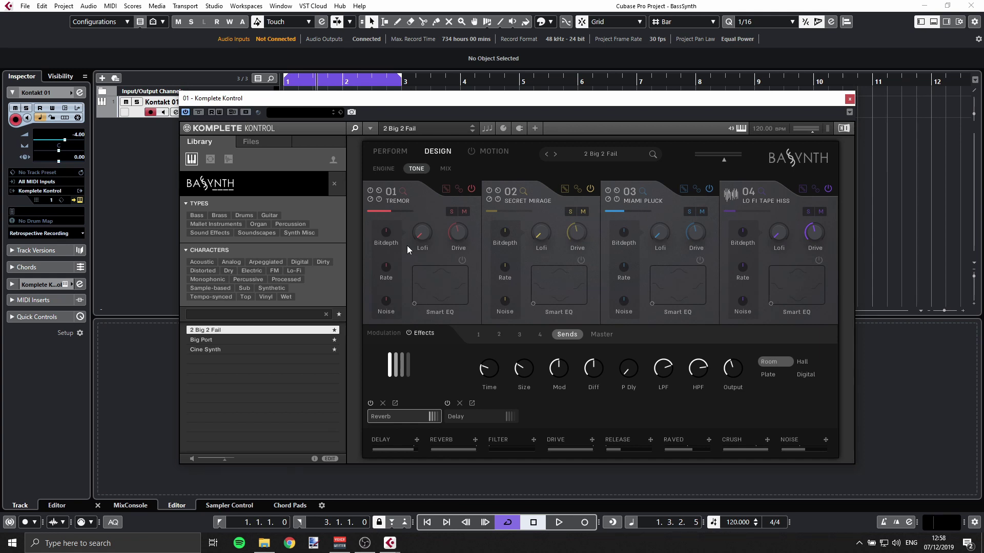
click(445, 169)
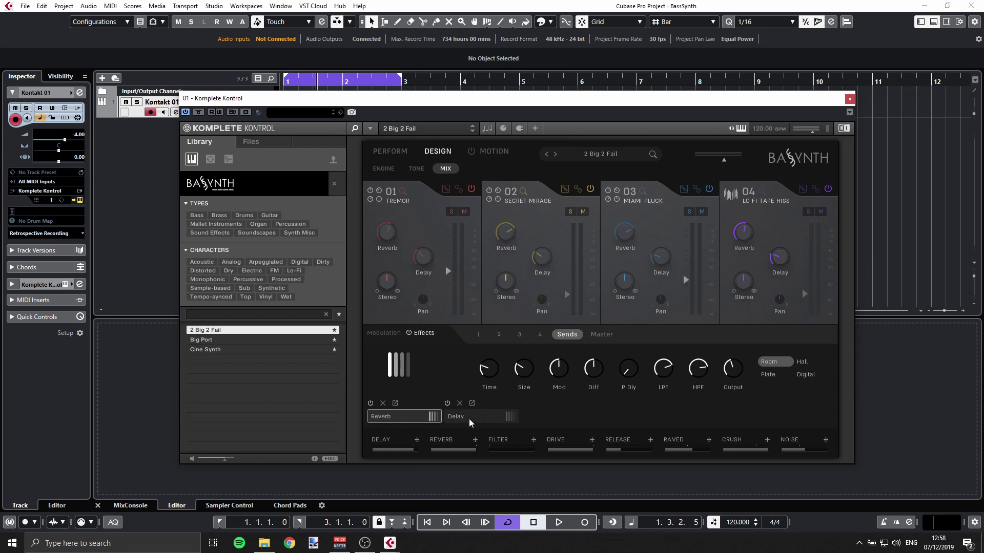
Raise voice 01's Lofi amount on the Tone page and check the Drive macro's assignments
click(416, 168)
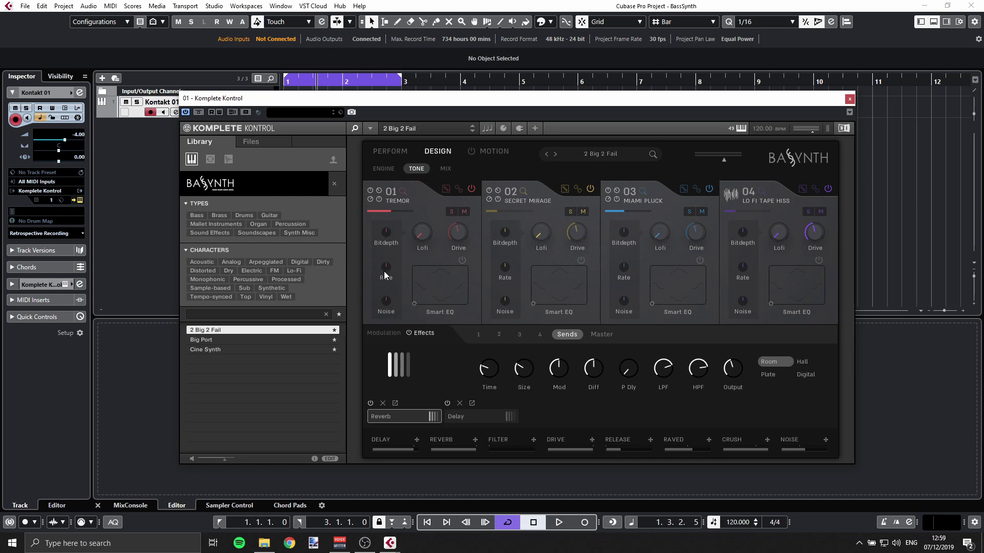
mouse_move(420, 229)
mouse_down()
mouse_move(419, 216)
mouse_move(423, 227)
mouse_up()
click(456, 234)
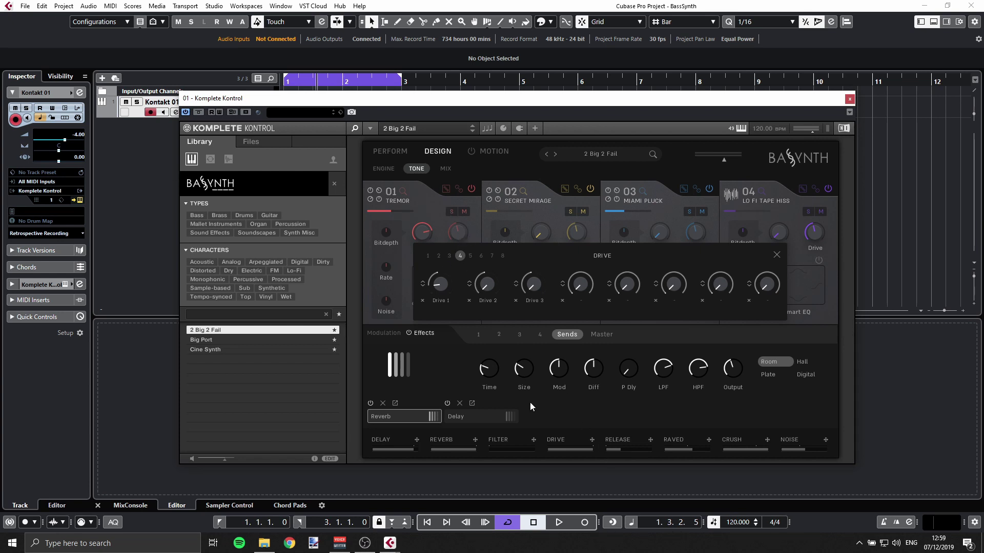
click(775, 254)
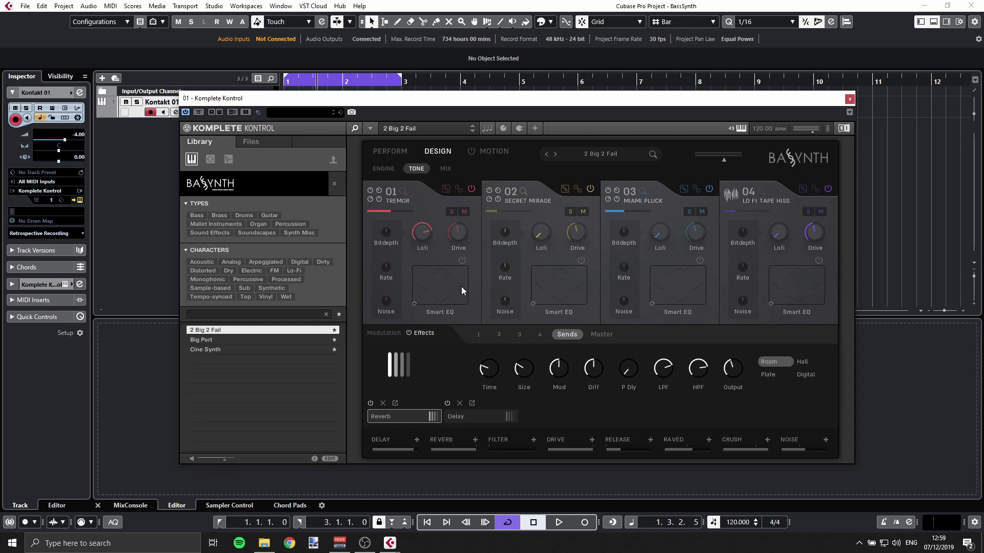
Activate and shape voice 01's Smart EQ and adjust its stereo width on the Mix page
mouse_move(444, 286)
mouse_down()
mouse_move(447, 296)
mouse_move(428, 291)
mouse_move(458, 282)
mouse_up()
click(443, 169)
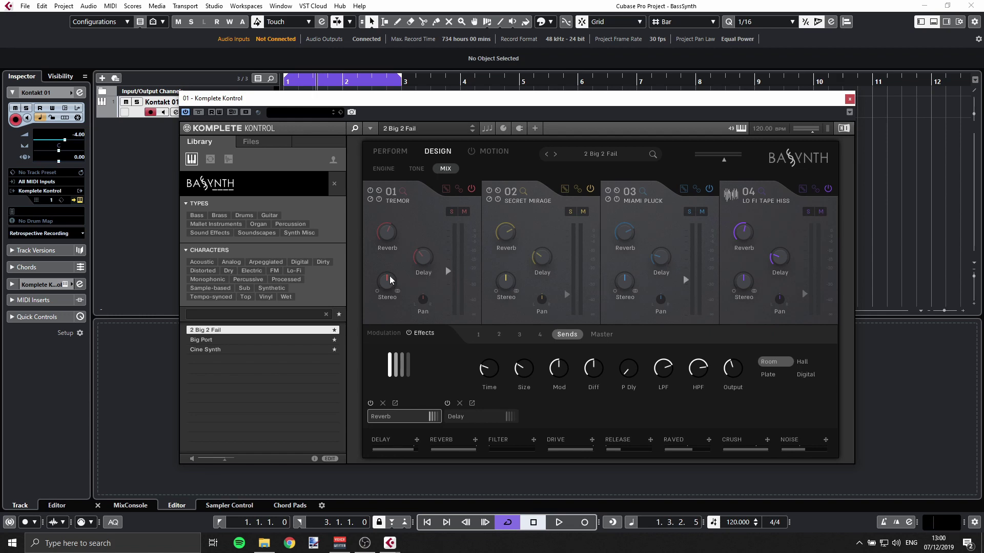
mouse_move(390, 279)
mouse_down()
mouse_move(390, 239)
mouse_move(385, 308)
mouse_move(384, 279)
mouse_up()
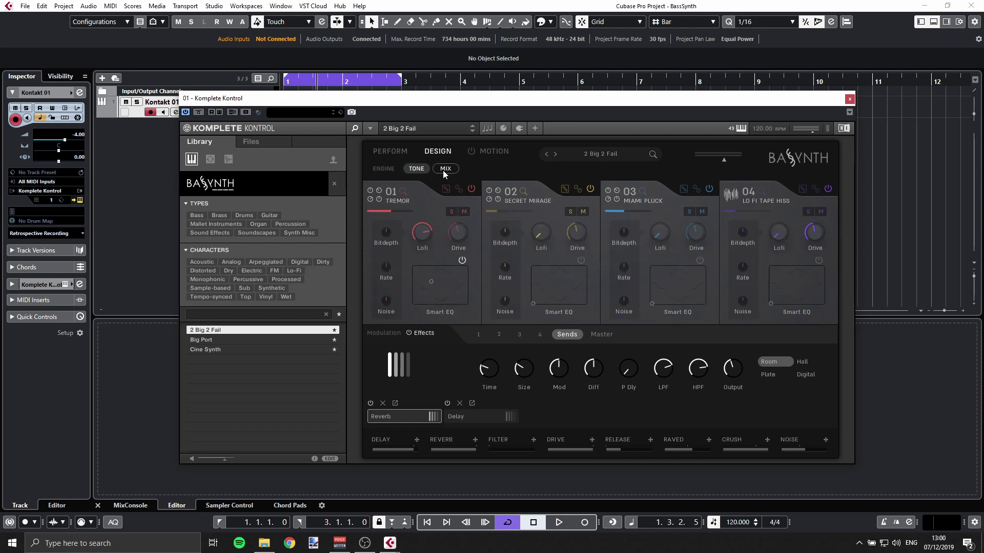
Assign LFO 1 to all four voices with a negative cutoff amount and a positive pan amount
click(387, 169)
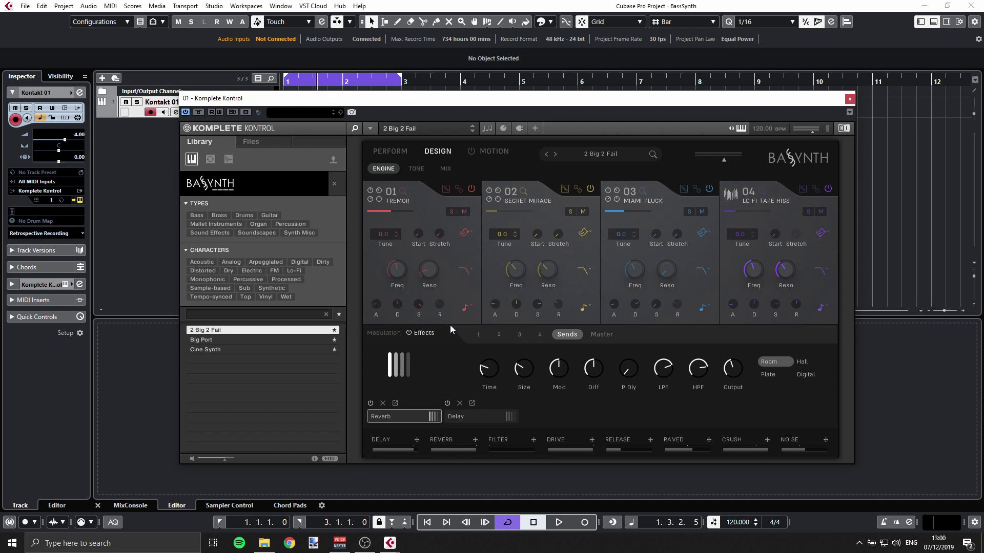
click(394, 333)
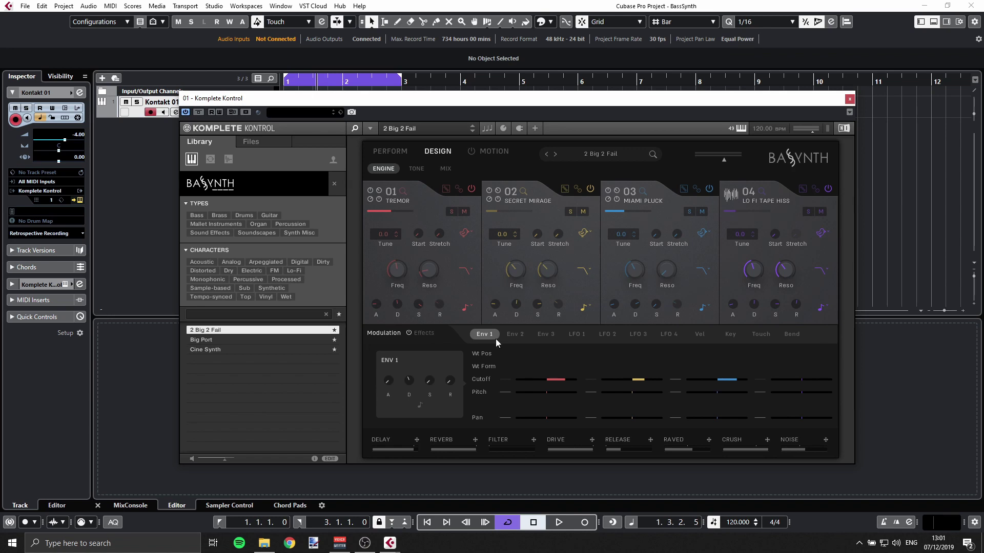
click(574, 334)
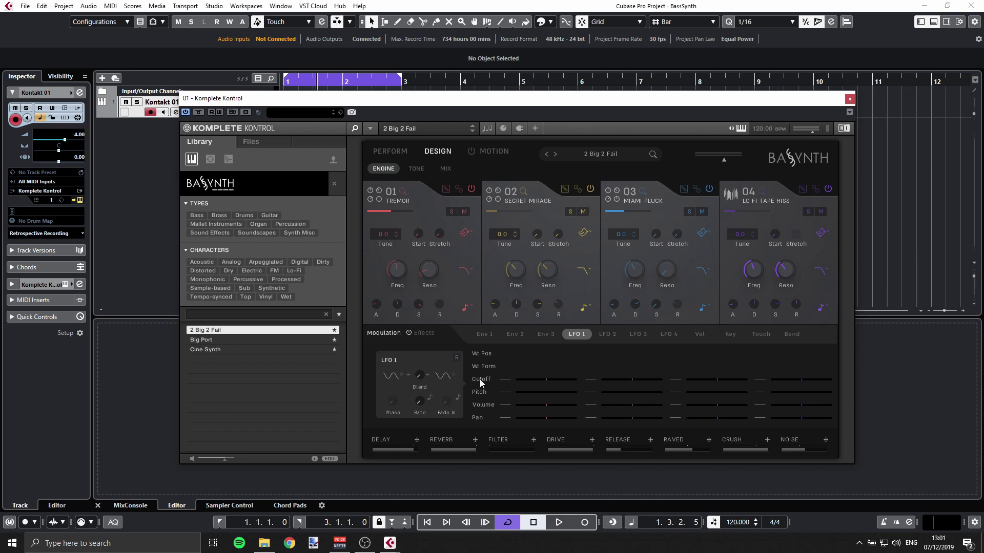
drag(548, 379, 555, 379)
drag(551, 380, 534, 379)
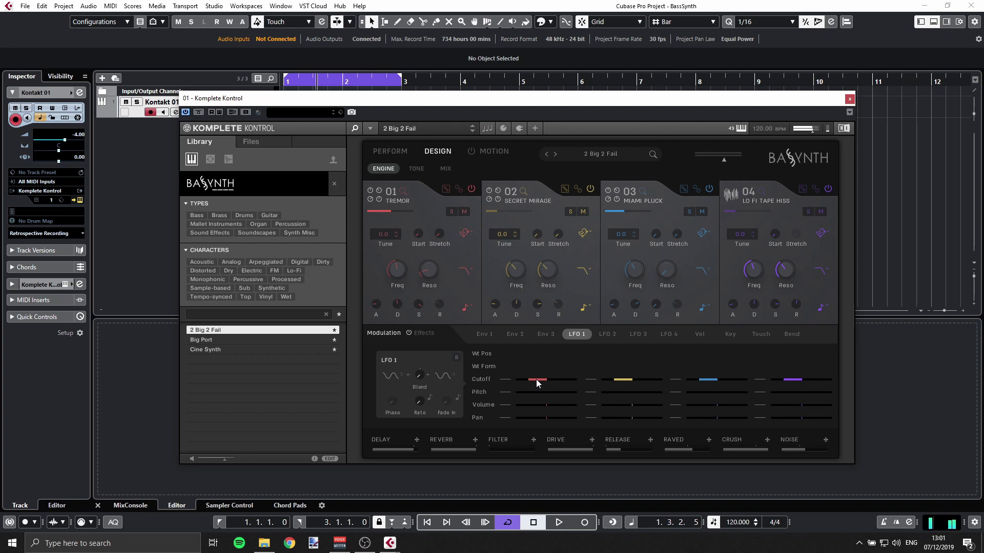
drag(536, 384, 539, 386)
drag(547, 419, 558, 419)
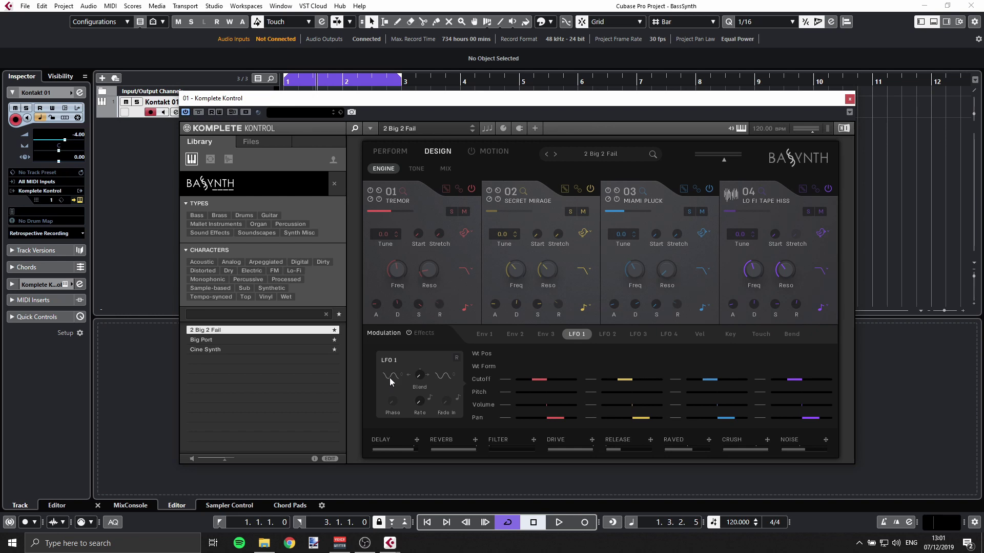
Adjust LFO 1's first waveform, its rate and its pitch modulation amount
drag(387, 376, 390, 379)
mouse_move(420, 371)
mouse_move(423, 405)
mouse_down()
mouse_move(418, 378)
mouse_move(420, 387)
mouse_up()
drag(542, 392, 549, 394)
View the modulation assignments of LFO 2 and Env 1
click(607, 334)
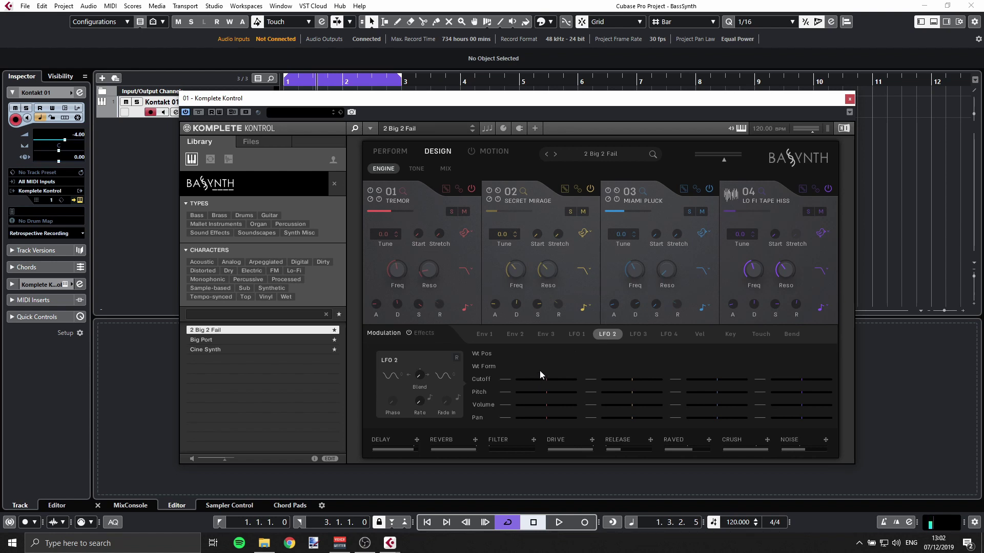
click(480, 336)
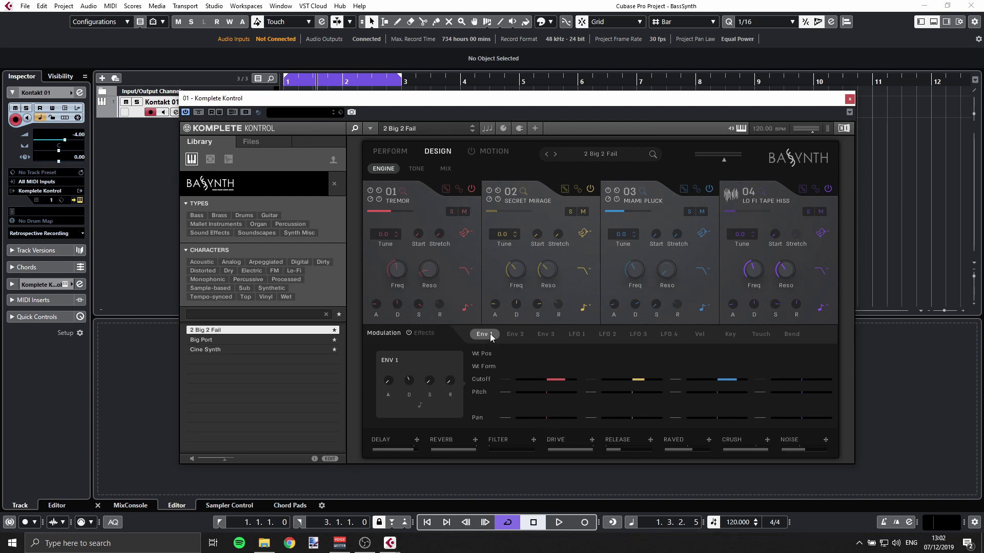
Load the Big Port preset and display its master effects chain
drag(491, 337, 488, 383)
key(Down)
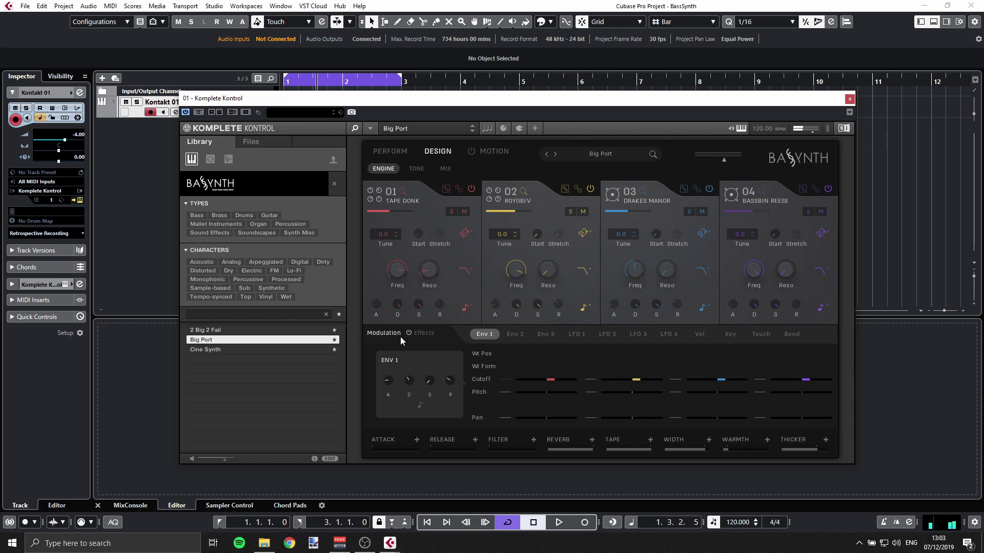
click(424, 333)
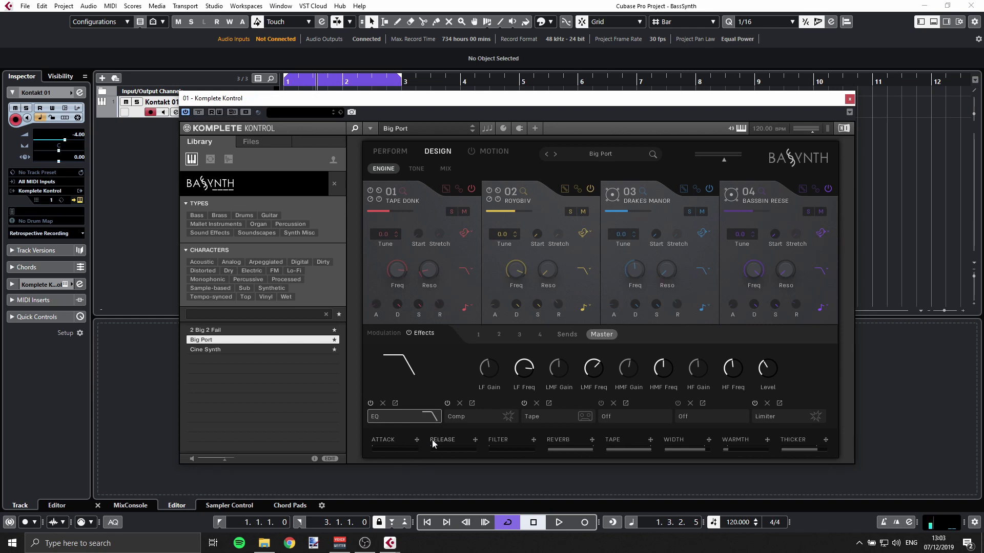
Rename the Thicker macro as XXX and close the macro editor
click(804, 441)
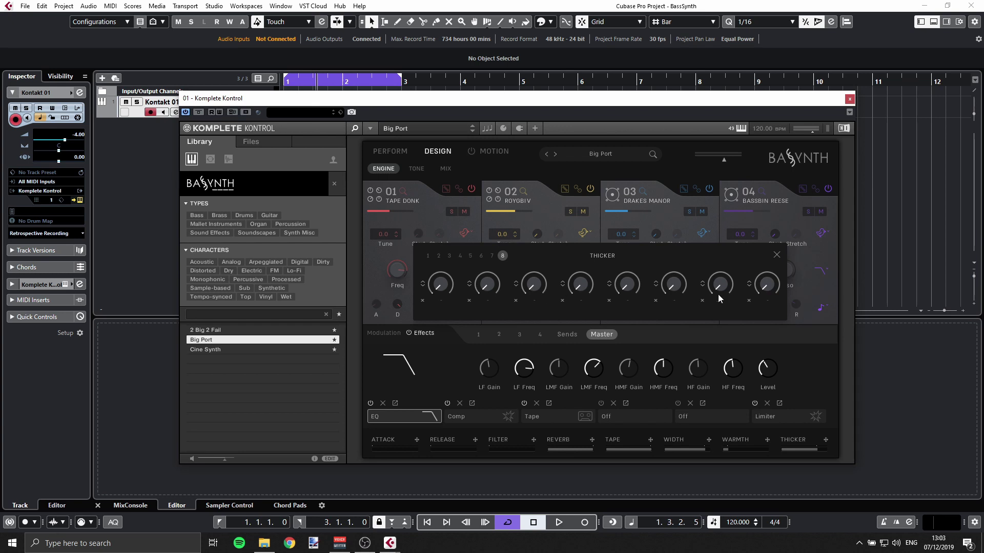
double_click(605, 256)
text(XXX)
key(Return)
click(776, 254)
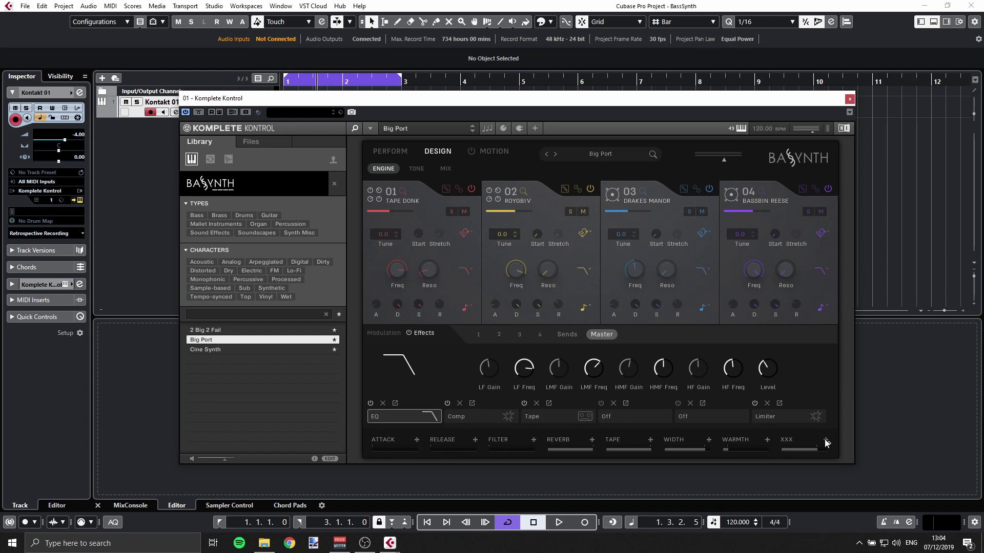
Add a Distortion effect to the first effect slot of voice 01
click(478, 335)
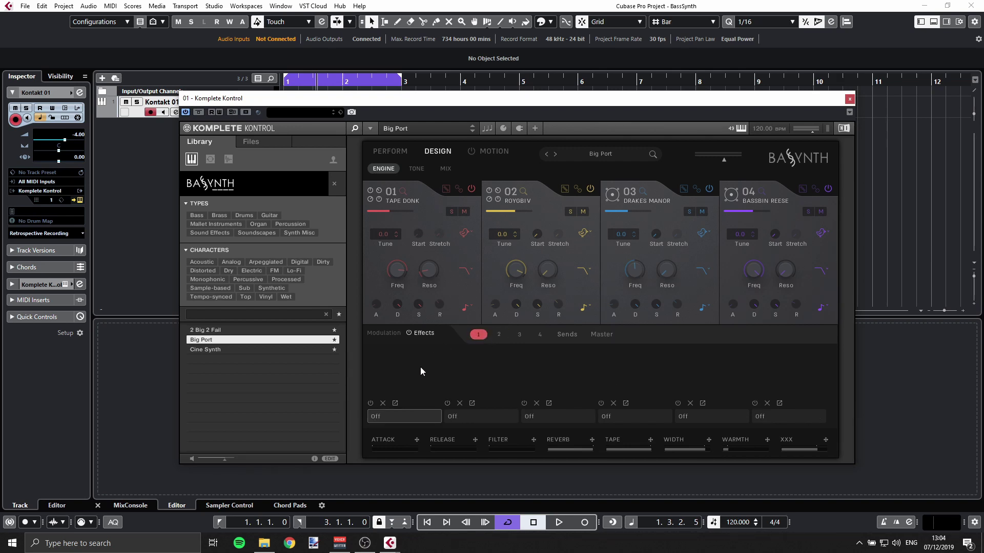
click(383, 416)
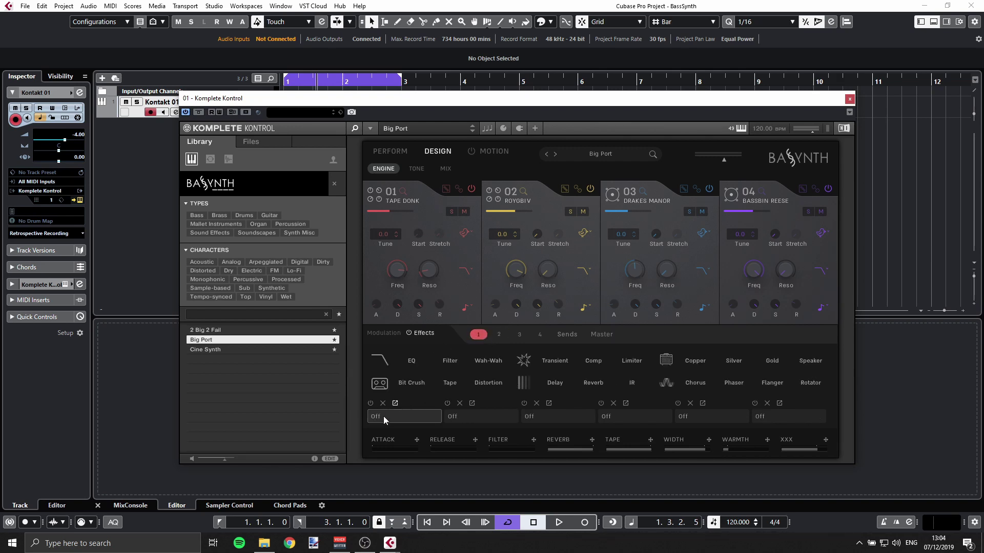
click(488, 383)
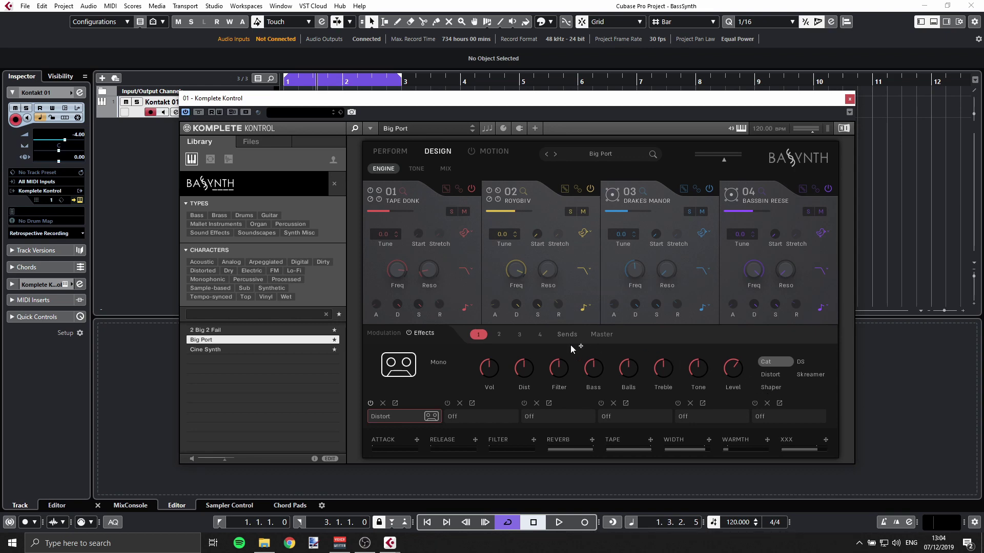
Assign voice 01's distortion Level to the eighth macro and rename the macro as DISTORTION
click(730, 370)
double_click(597, 256)
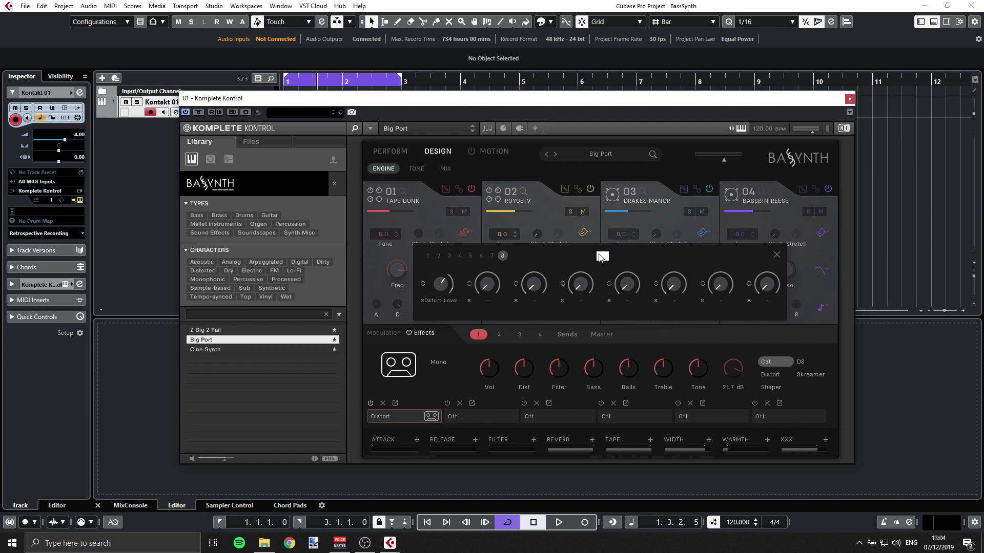
text(DISTORTION)
key(Return)
Sweep the Distortion macro's amount up and down to test it, and close the macro editor
mouse_move(803, 443)
mouse_down()
mouse_move(807, 451)
mouse_move(798, 447)
mouse_up()
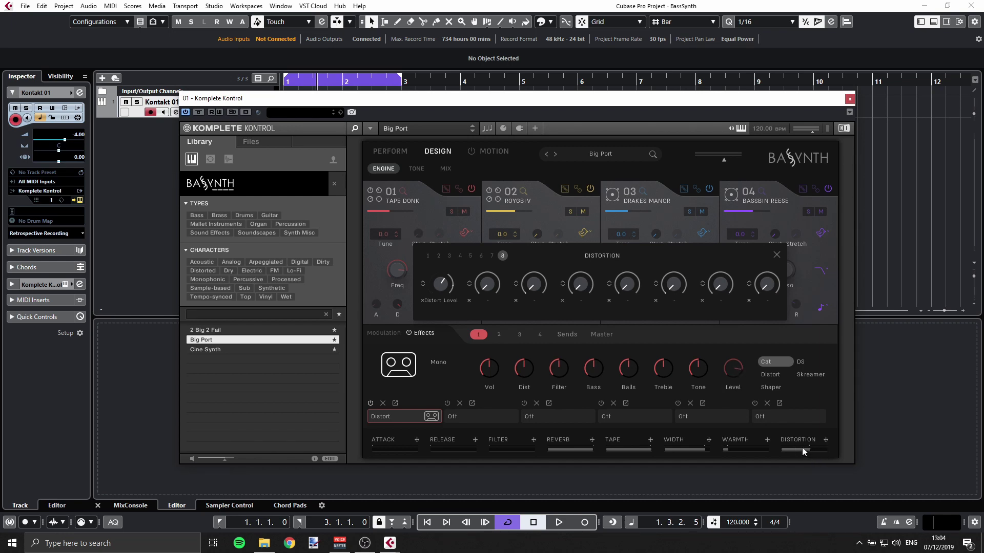
mouse_move(803, 451)
mouse_down()
mouse_move(796, 446)
mouse_move(803, 448)
mouse_up()
drag(810, 451, 798, 448)
mouse_move(798, 448)
mouse_down()
mouse_move(773, 444)
mouse_move(794, 448)
mouse_up()
drag(819, 450, 800, 447)
click(776, 255)
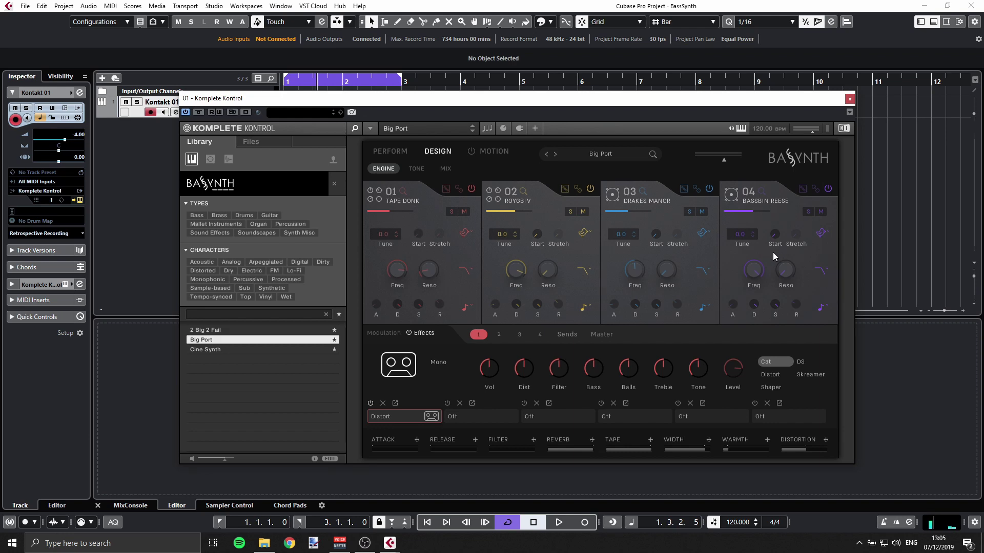
Show the XY modulation ranges on the Perform page and move the XY pad's control point around
click(390, 151)
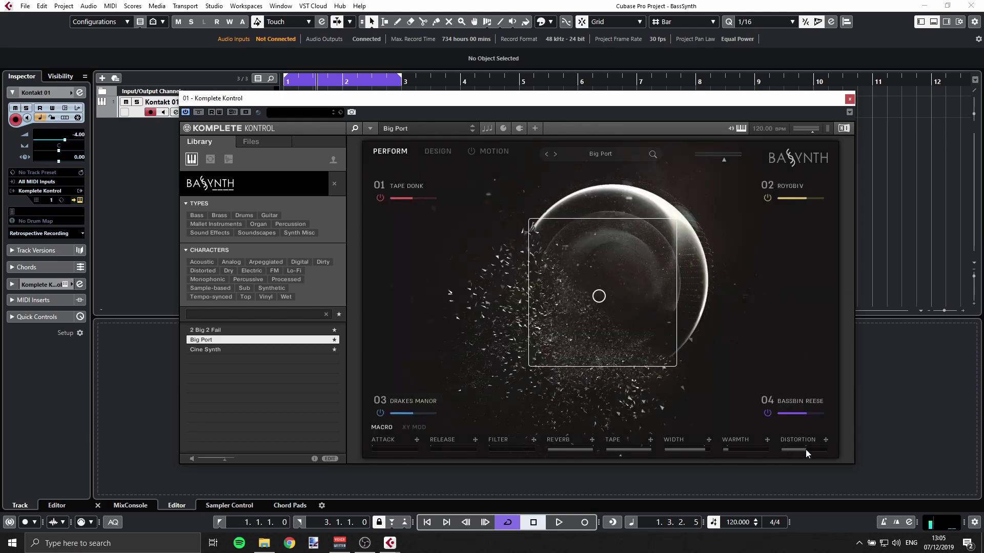
click(408, 428)
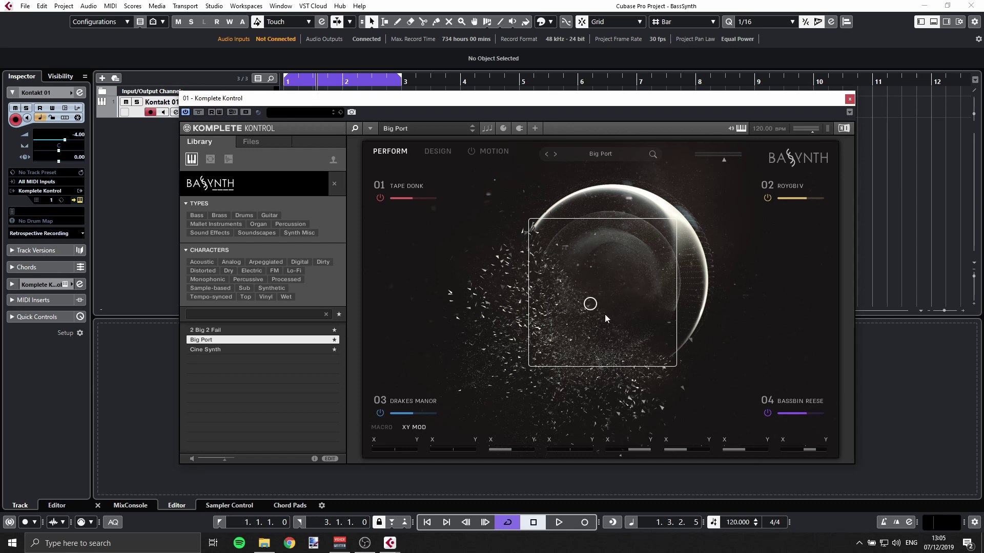
click(607, 295)
drag(612, 281, 588, 262)
Examine the preset browser's tags and patches with only favorites shown, and close the browser
click(601, 154)
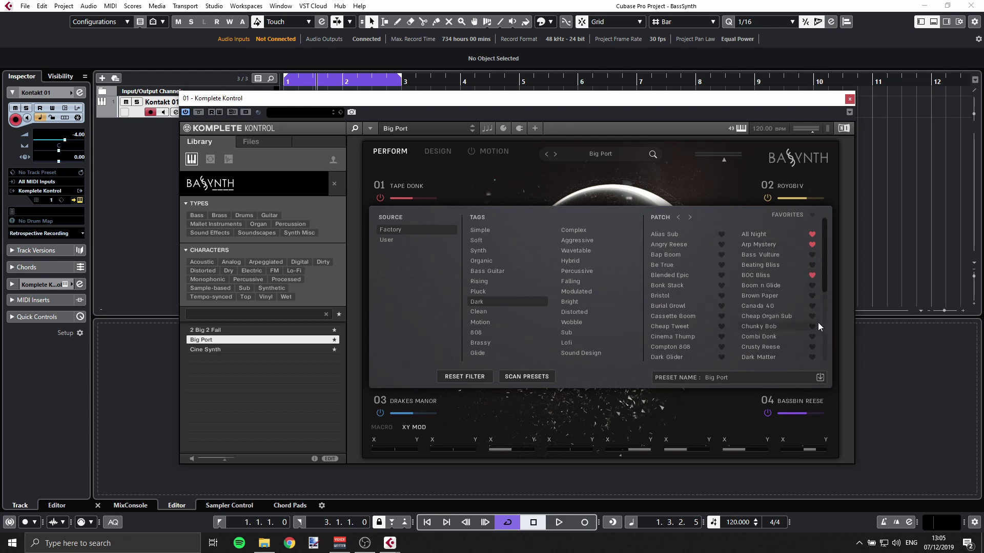
click(812, 215)
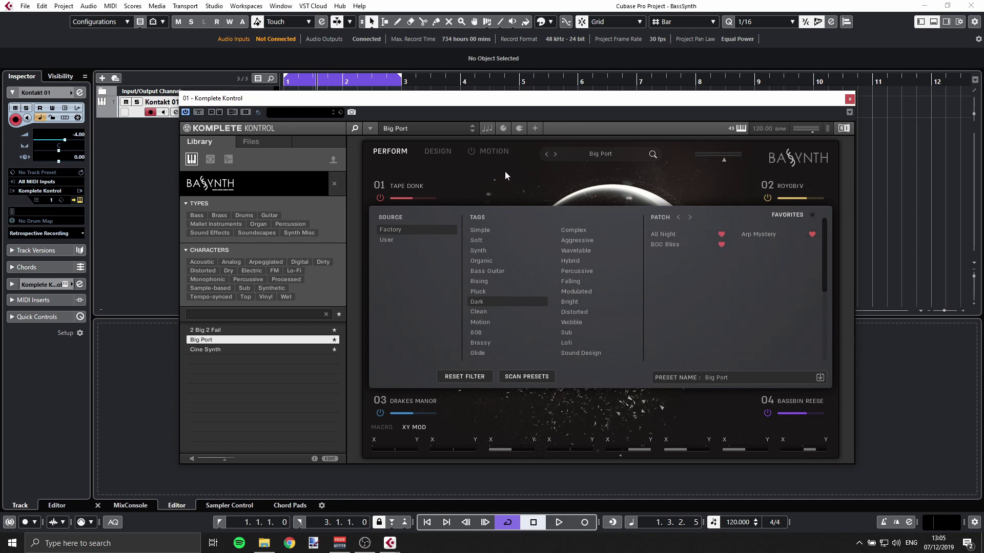
click(607, 153)
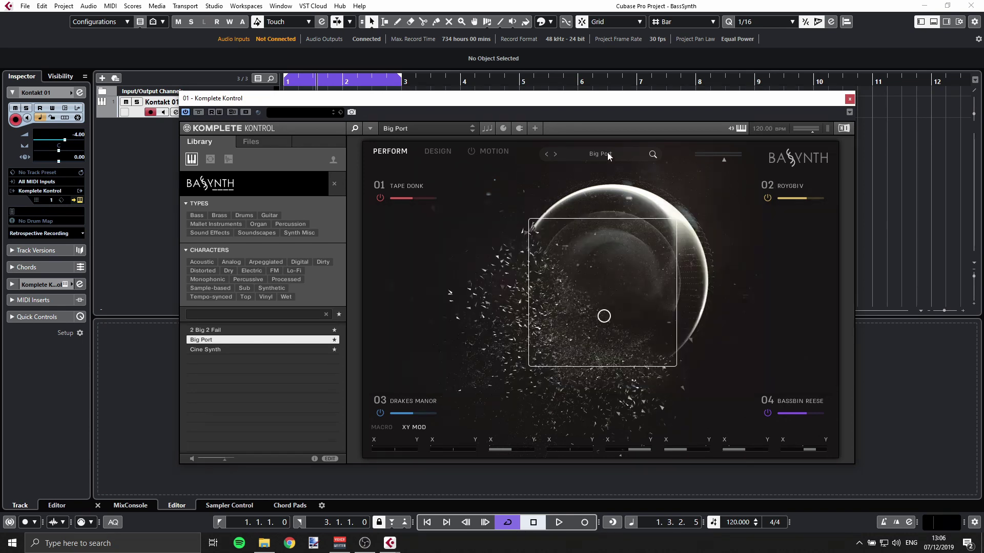
Draw a wave-shaped 32-step motion sequence for the Distortion macro on the Motion page
click(495, 152)
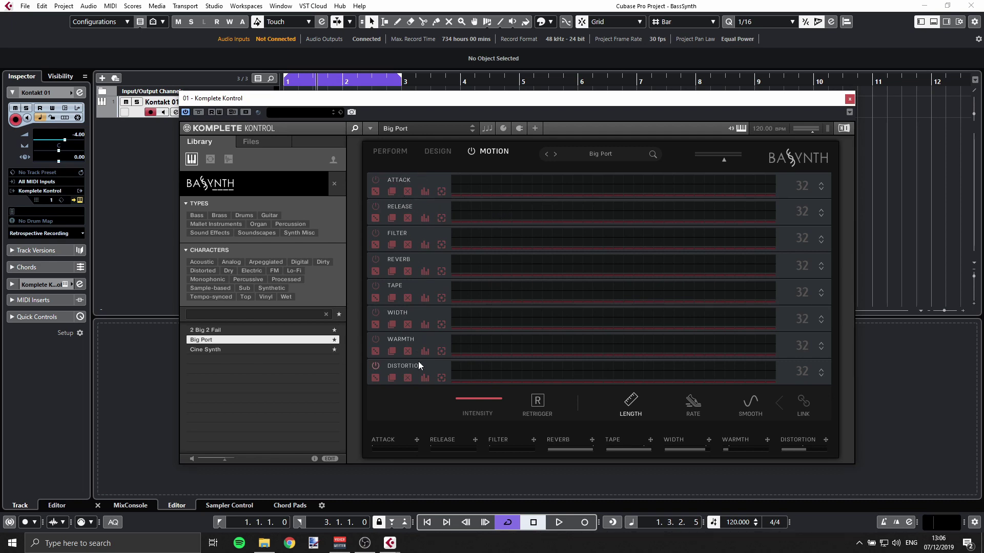
click(441, 378)
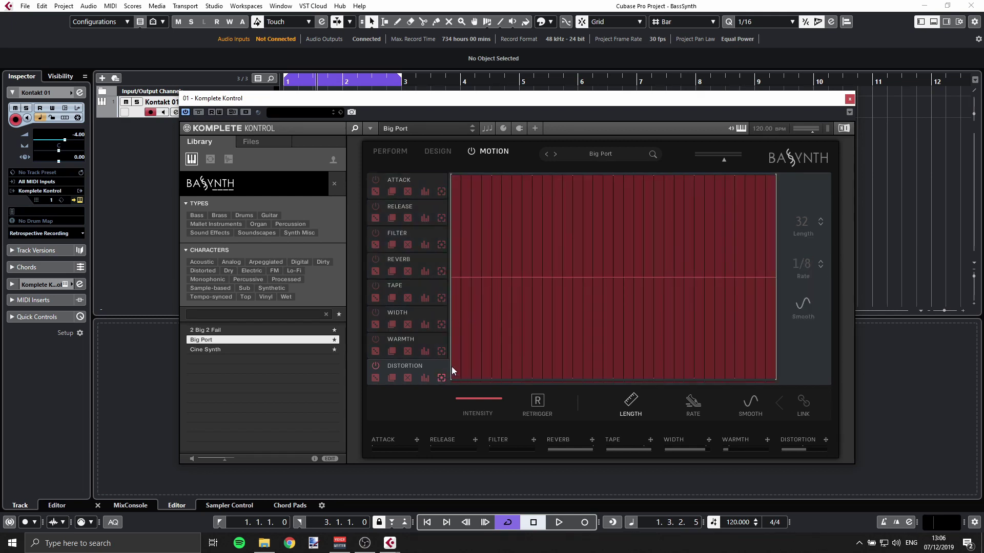
mouse_move(450, 367)
mouse_down()
mouse_move(481, 273)
mouse_move(521, 201)
mouse_move(618, 359)
mouse_move(684, 330)
mouse_move(745, 230)
mouse_move(762, 213)
mouse_move(779, 223)
mouse_up()
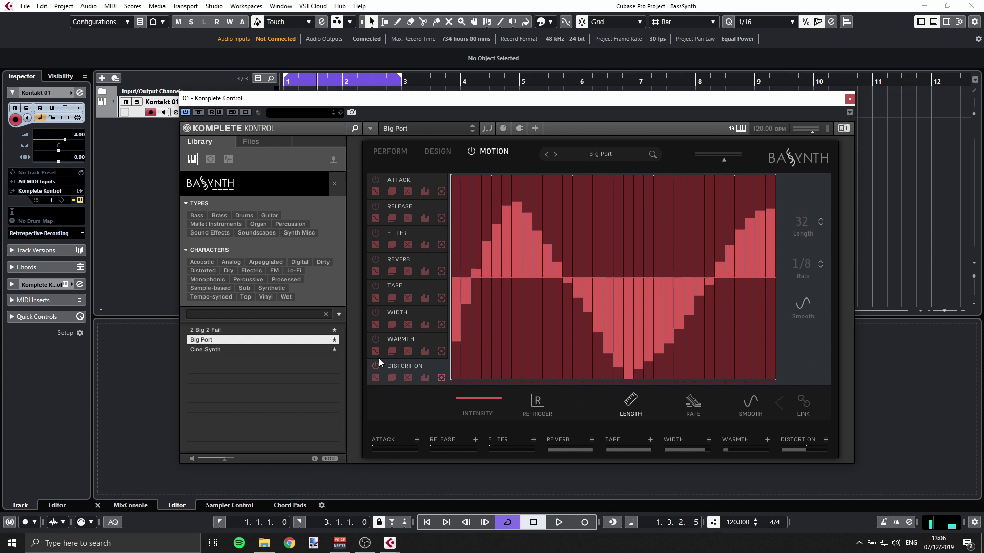
Draw a motion sequence for the Filter macro, shorten it to 13 steps and set its rate to 1/32T
click(414, 246)
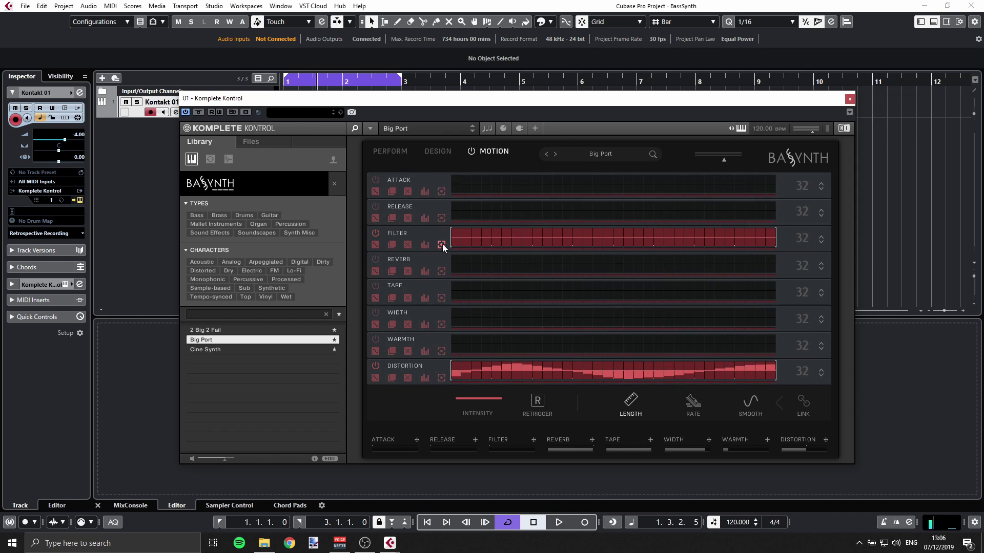
mouse_move(457, 342)
mouse_down()
mouse_move(545, 227)
mouse_move(714, 363)
mouse_move(767, 327)
mouse_up()
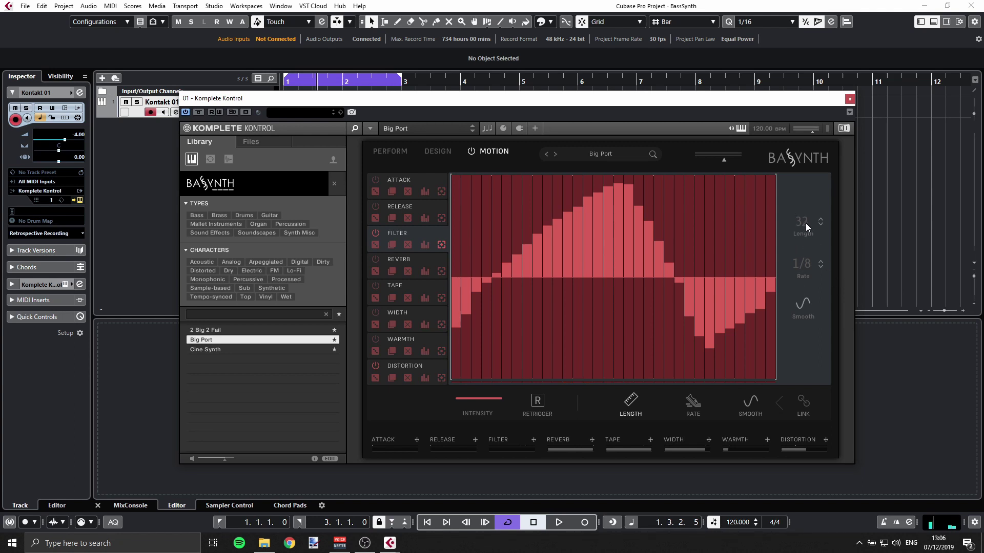
drag(806, 220, 803, 262)
drag(459, 314, 459, 231)
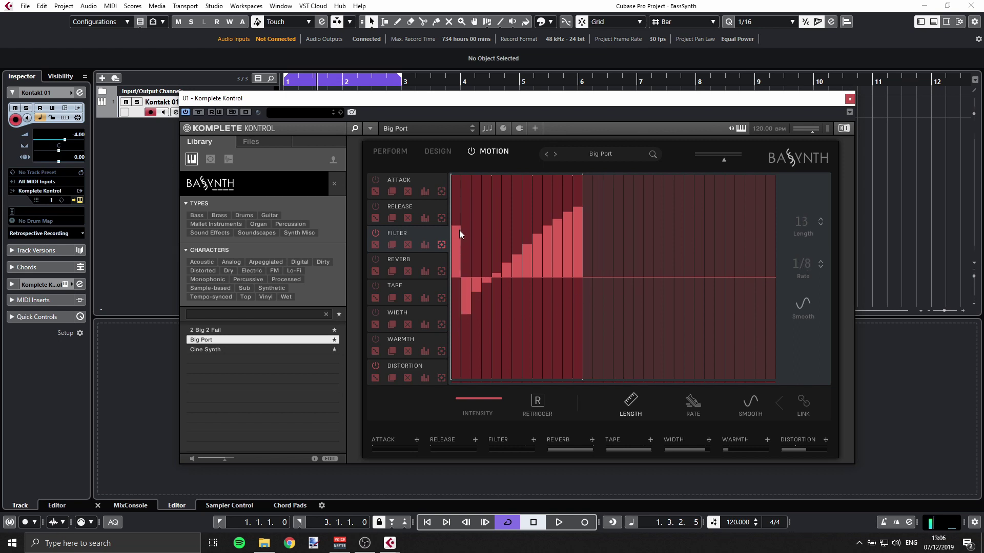
drag(529, 219, 561, 329)
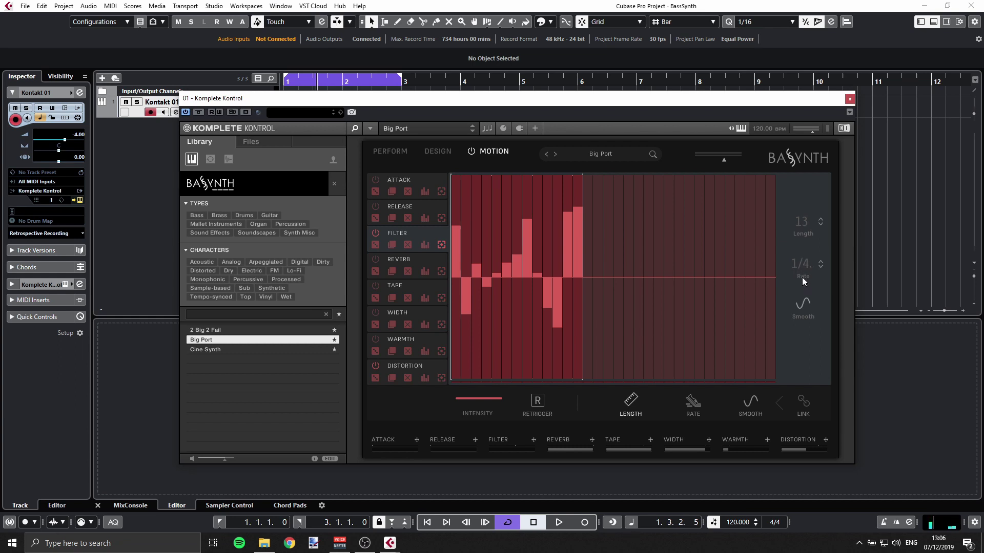
drag(802, 240, 802, 237)
drag(807, 296, 803, 303)
Apply a factory motion pattern to the Attack macro and display its sequence enlarged
click(424, 192)
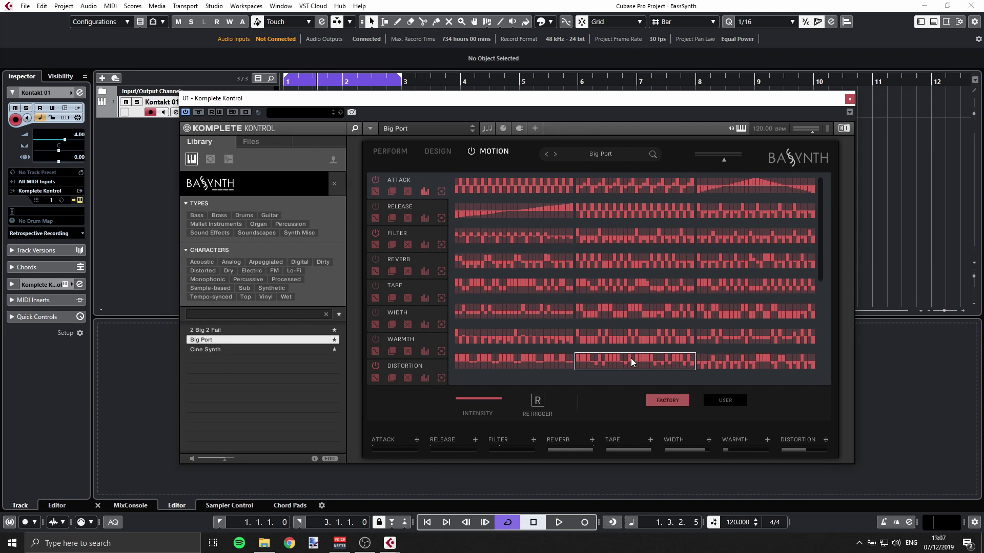
click(441, 192)
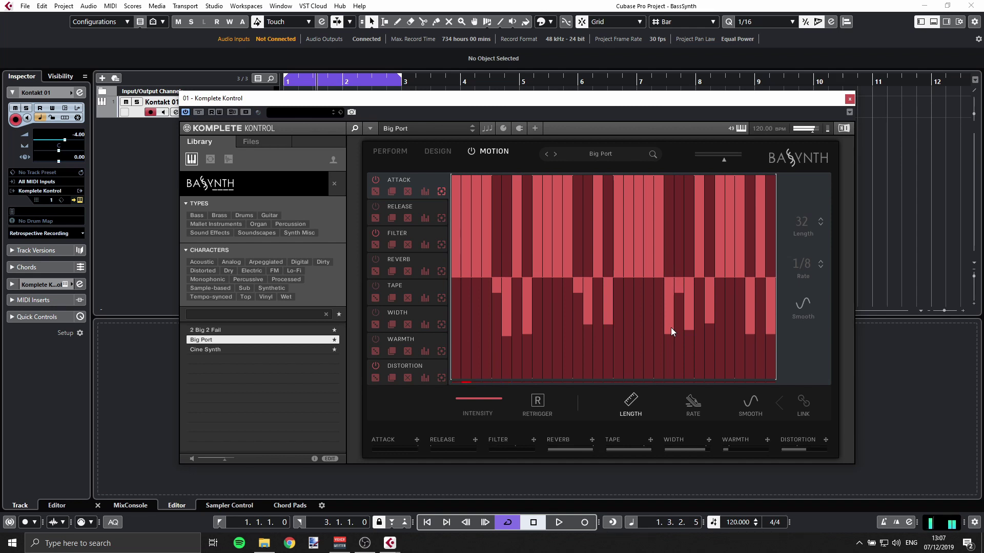
Randomize the Filter macro's motion sequence several times and return to the Perform page
click(424, 244)
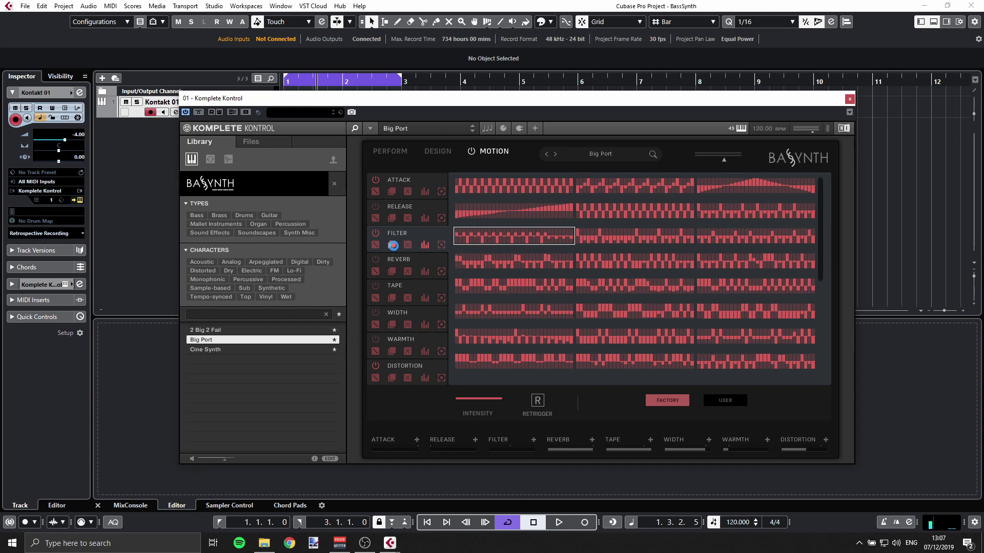
click(440, 244)
click(375, 245)
click(375, 244)
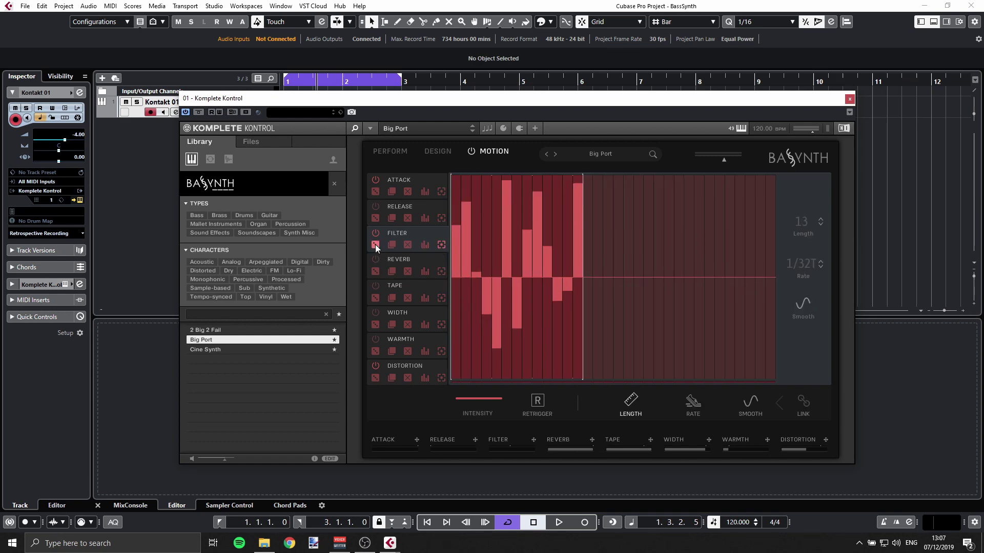
click(375, 244)
click(375, 244)
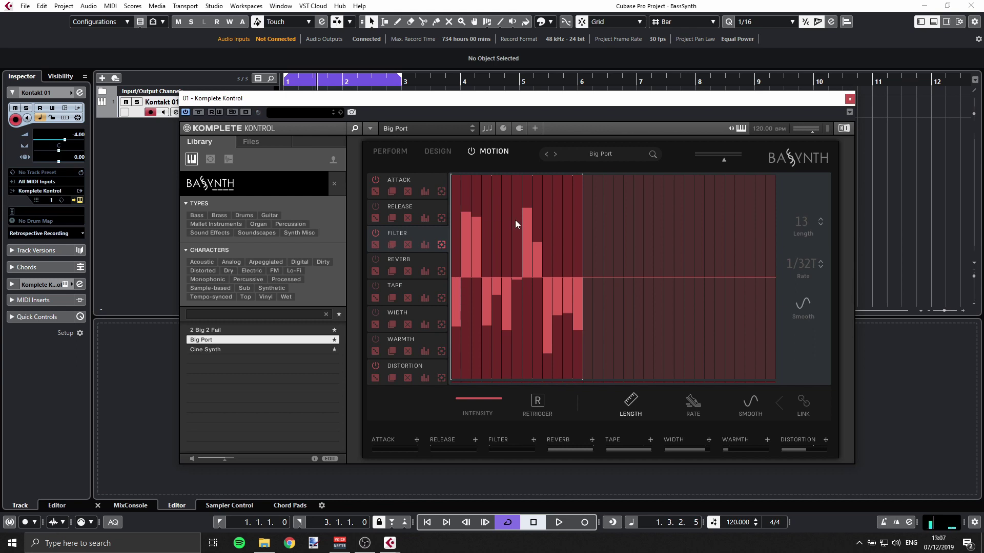
click(398, 151)
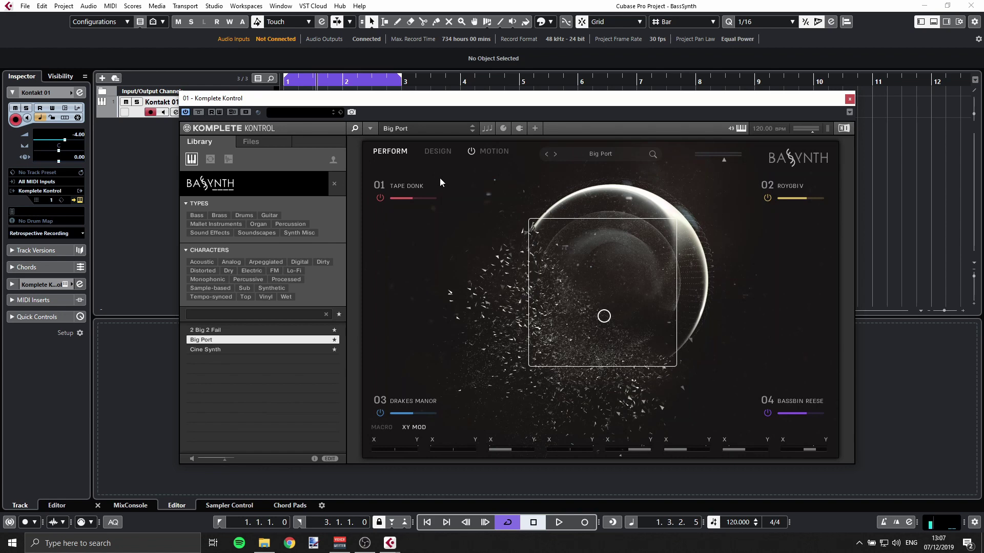